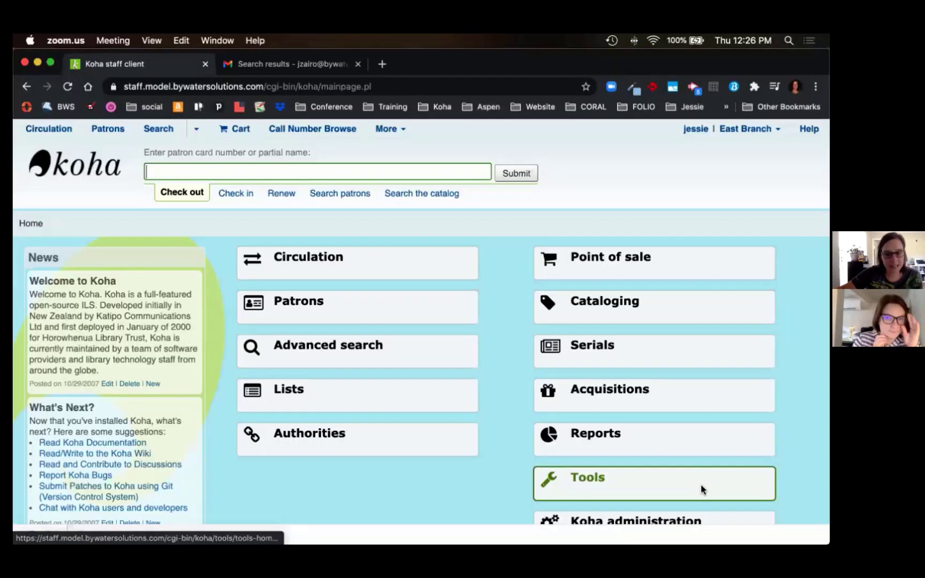
Step: Go to Koha administration's Item search fields page listing Note, Subject and Suppress fields
scroll(701, 484, "down", 2)
left_click(672, 466)
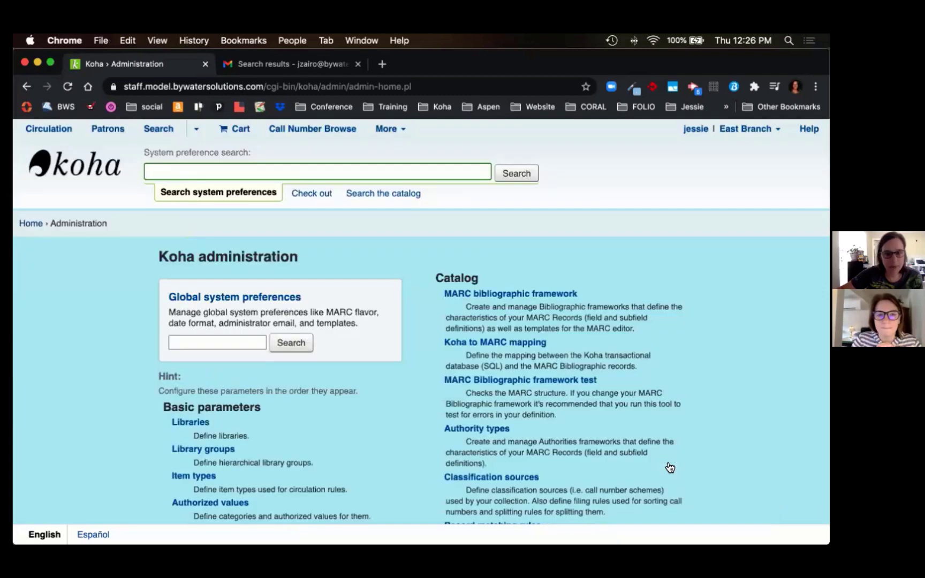
scroll(669, 467, "down", 2)
scroll(643, 461, "down", 3)
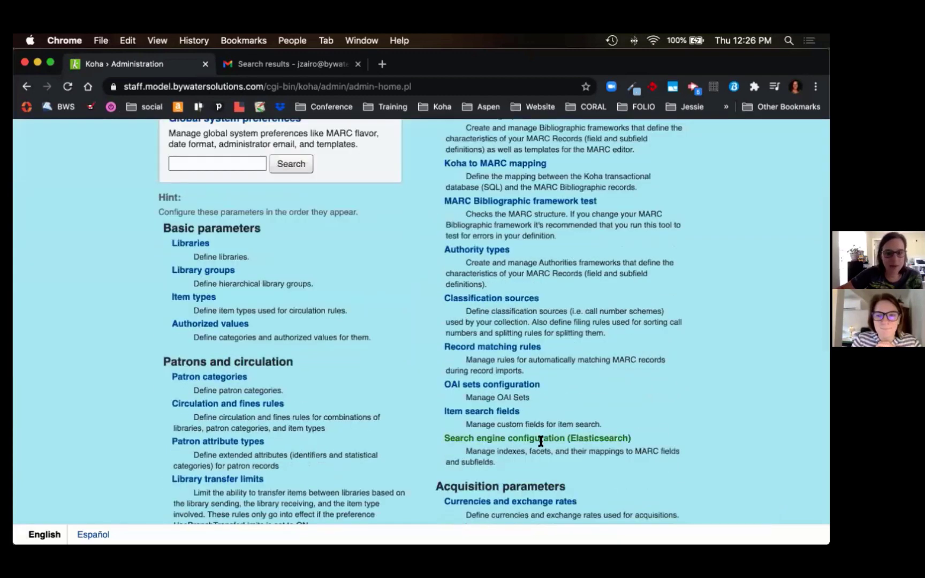
left_click(491, 412)
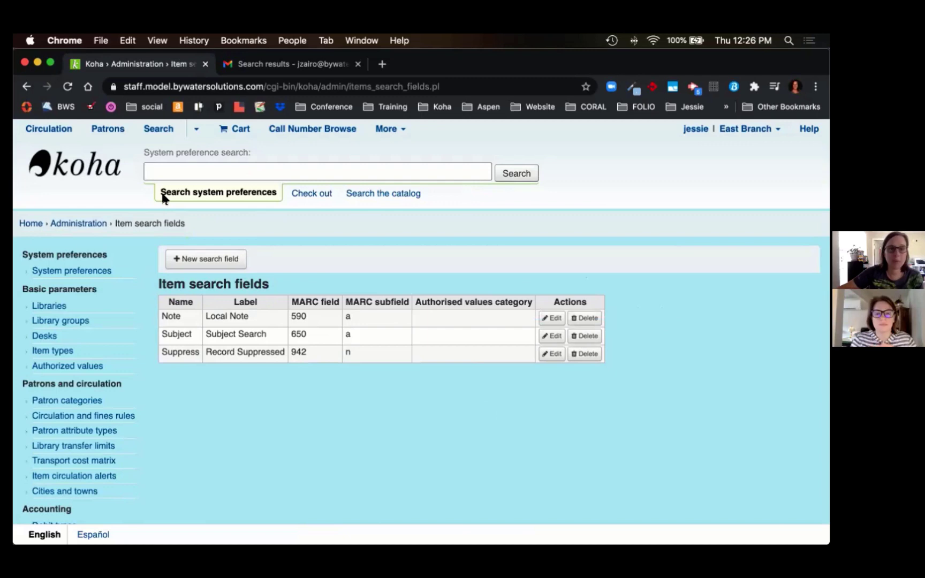
Step: Open Item search from the Search menu in a new browser tab
left_click(196, 129)
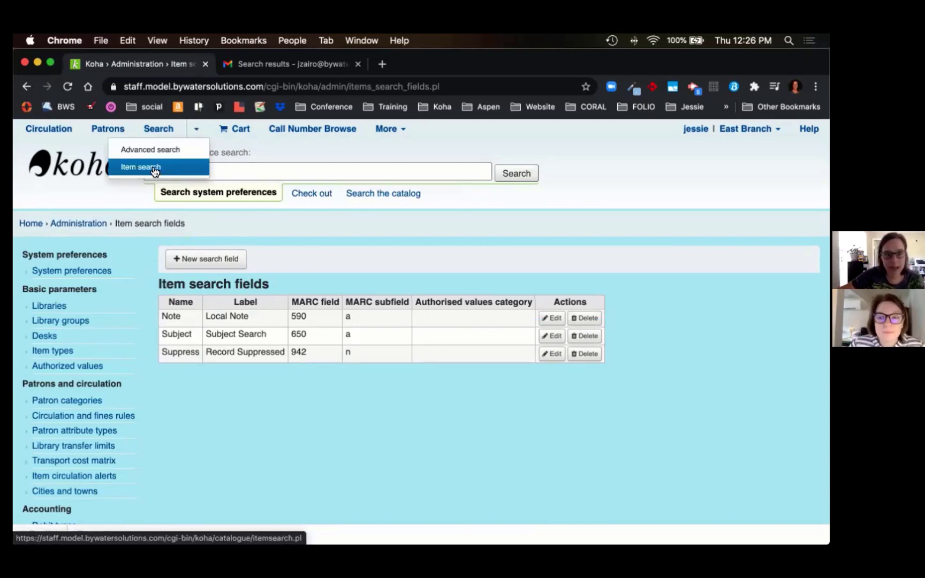
right_click(155, 171)
left_click(173, 173)
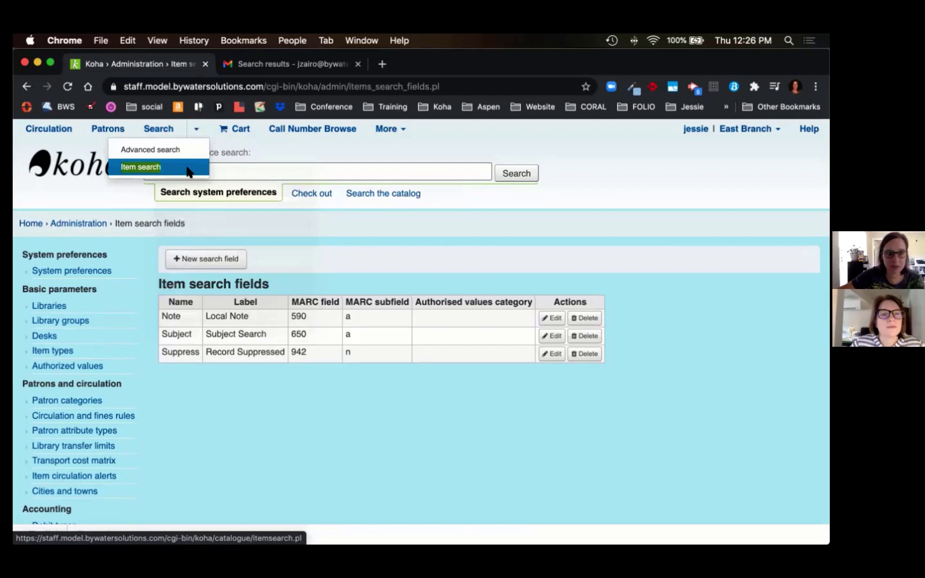
Step: In the new Item search tab, check the field list for custom search fields, leaving Barcode selected
left_click(259, 64)
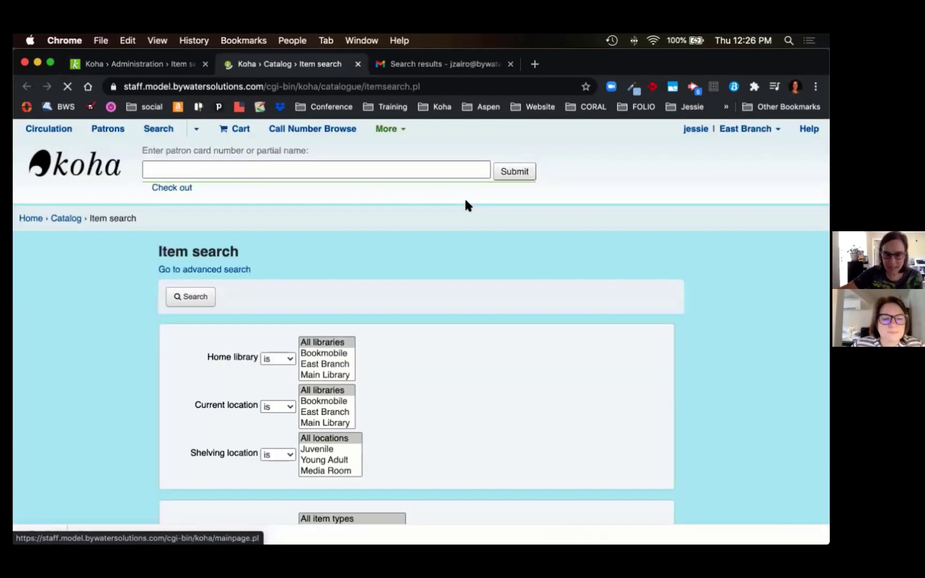
scroll(465, 206, "down", 10)
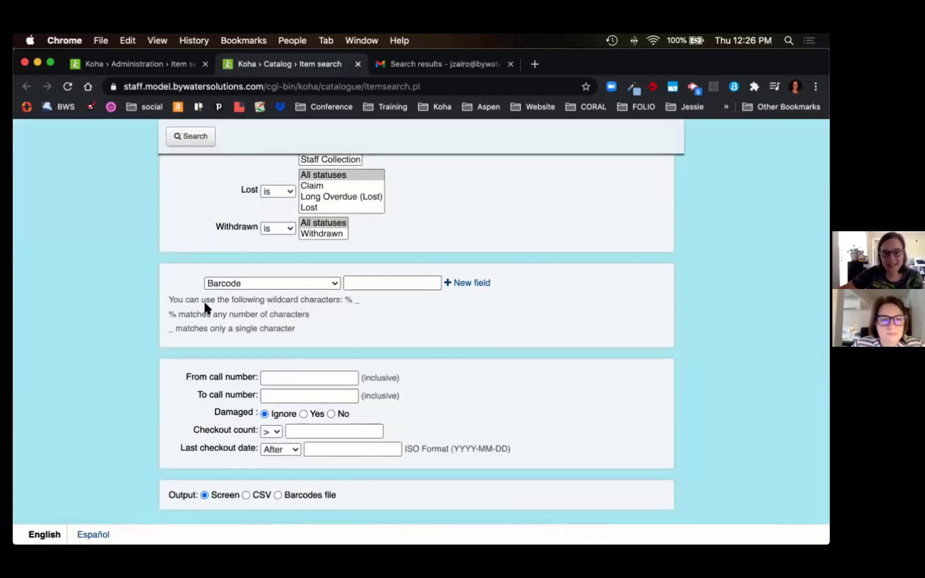
left_click(266, 286)
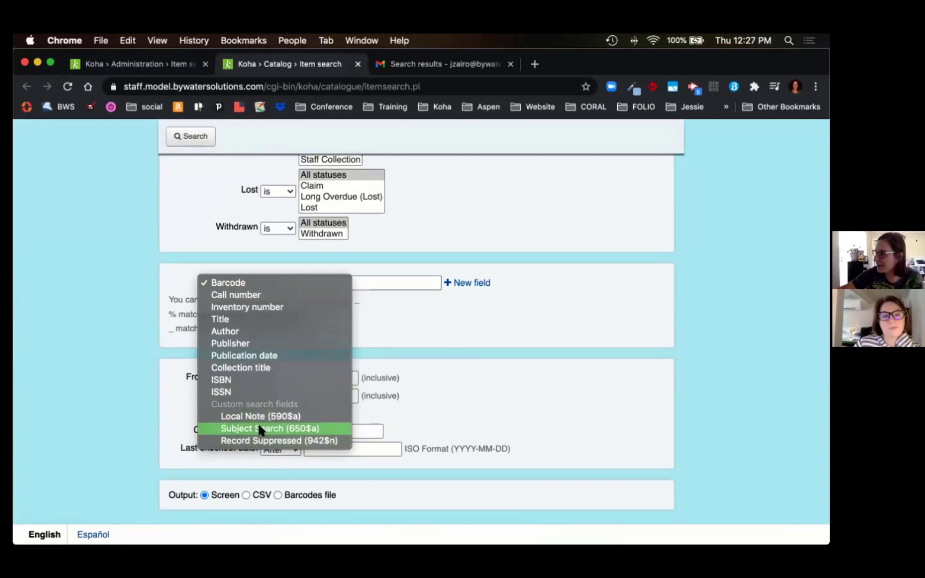
left_click(493, 338)
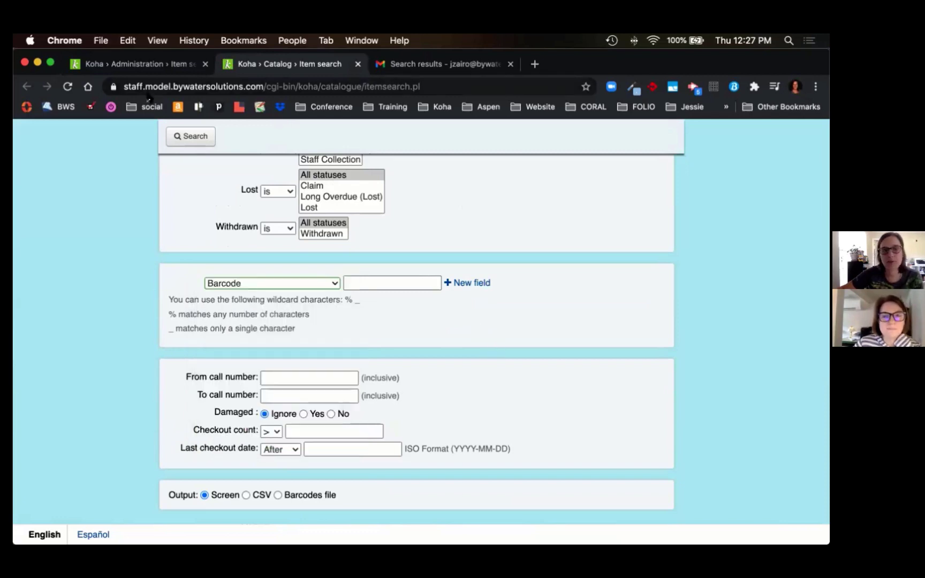
Step: Back on Item search fields, highlight the Note field's Local Note label, subfield a, and the Subject Search label
left_click(139, 64)
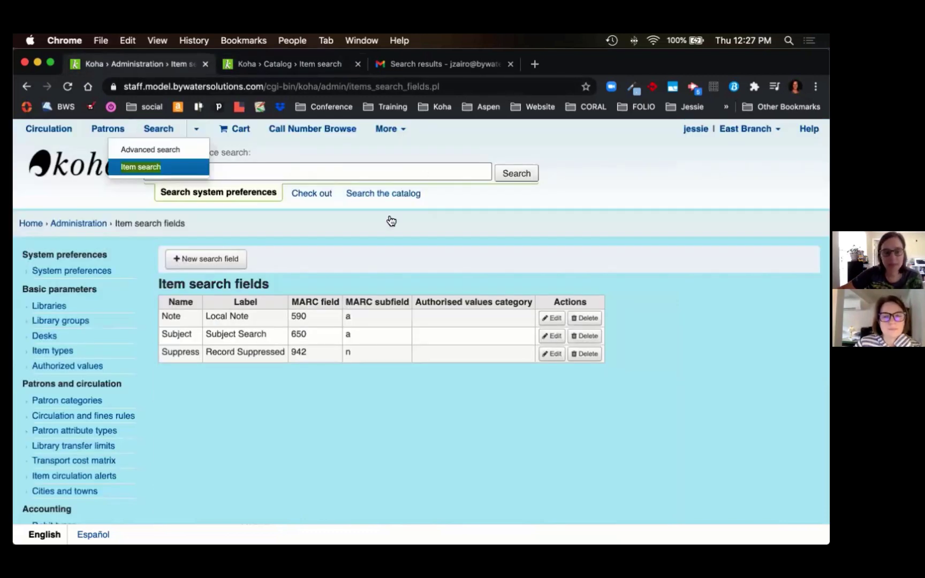
left_click(374, 251)
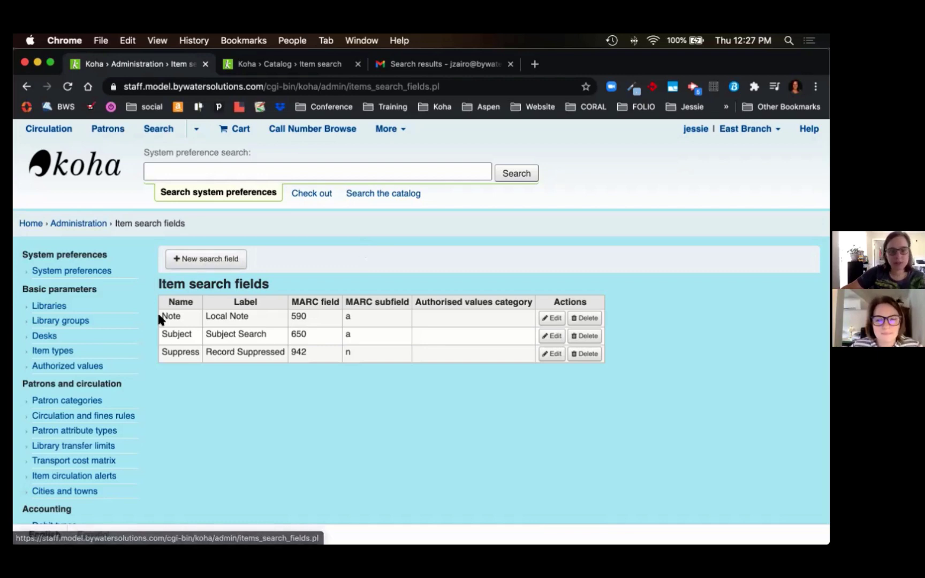
left_click_drag(159, 317, 303, 314)
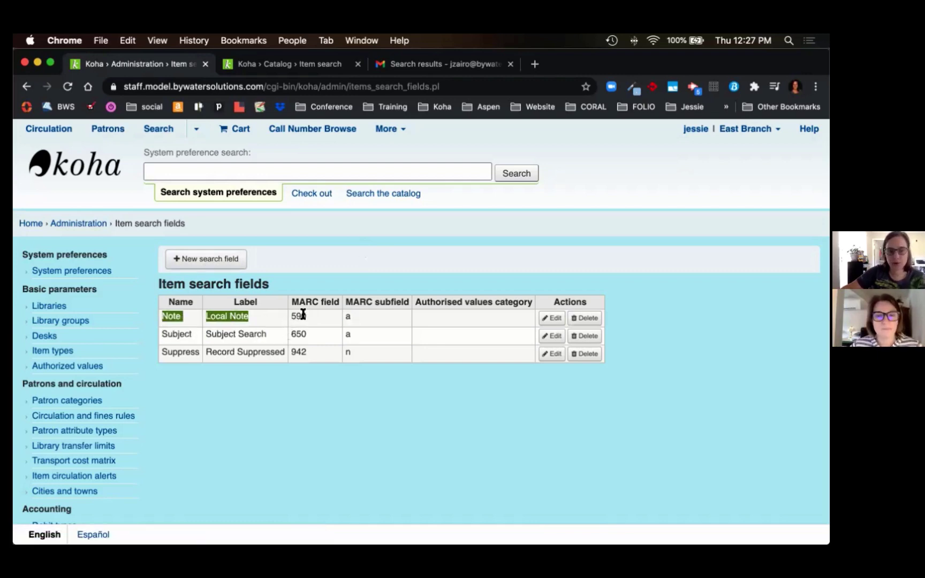
left_click(305, 315)
double_click(349, 316)
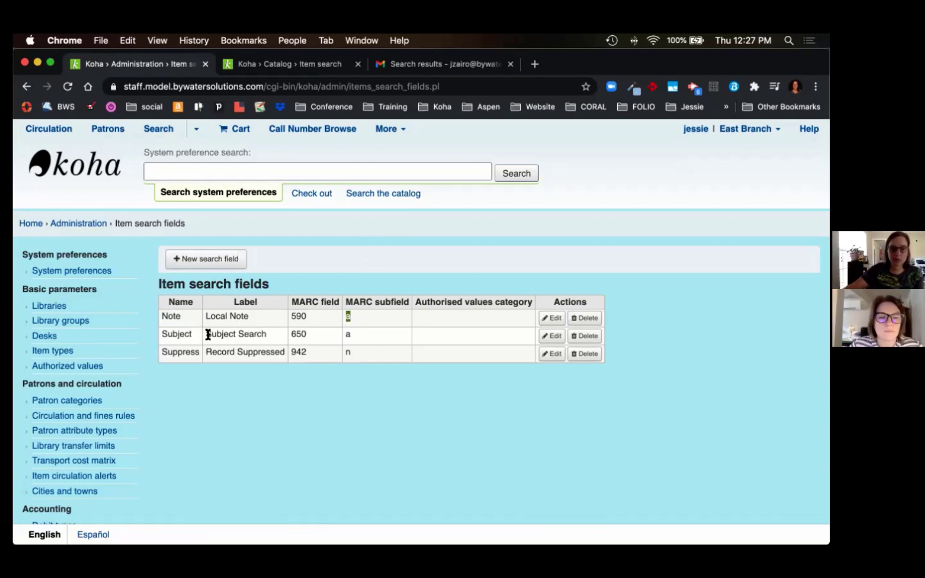
left_click_drag(207, 336, 267, 337)
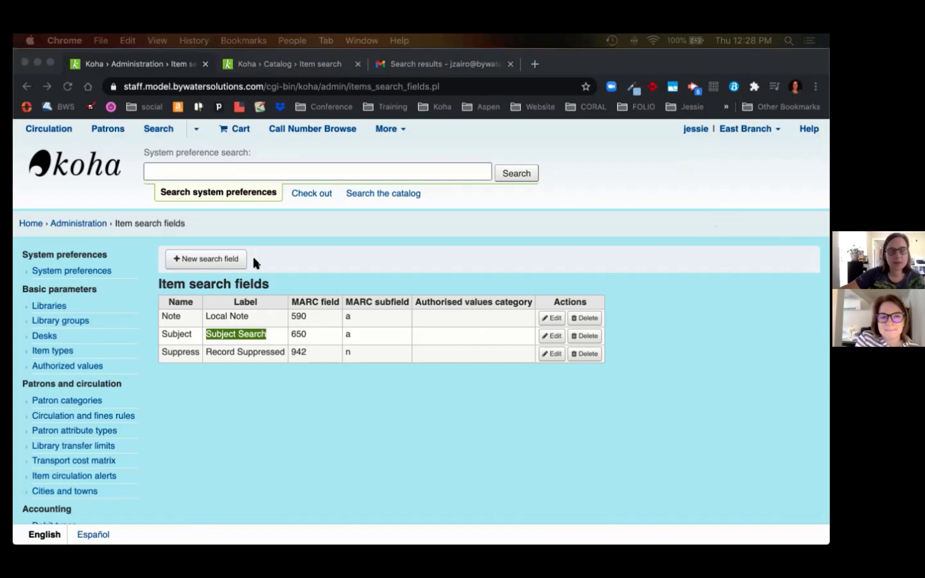
Step: Create a new item search field named CheckedOut with label 'Checked-Out Titles'
left_click(204, 259)
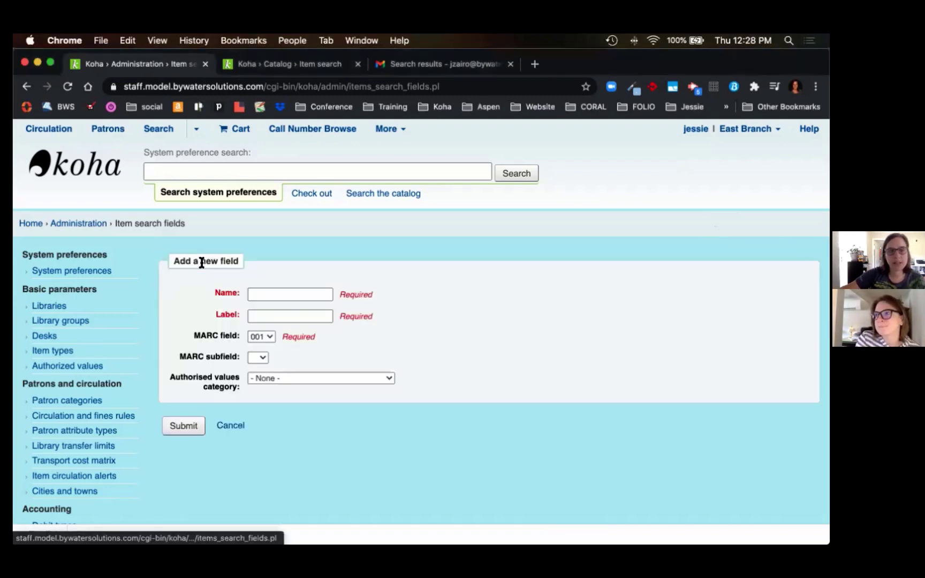
left_click(256, 292)
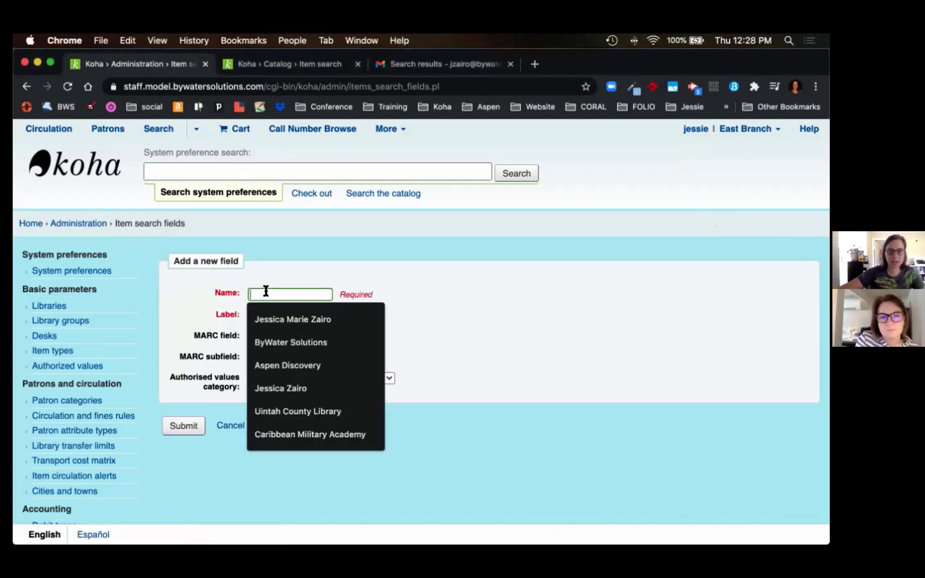
left_click(444, 291)
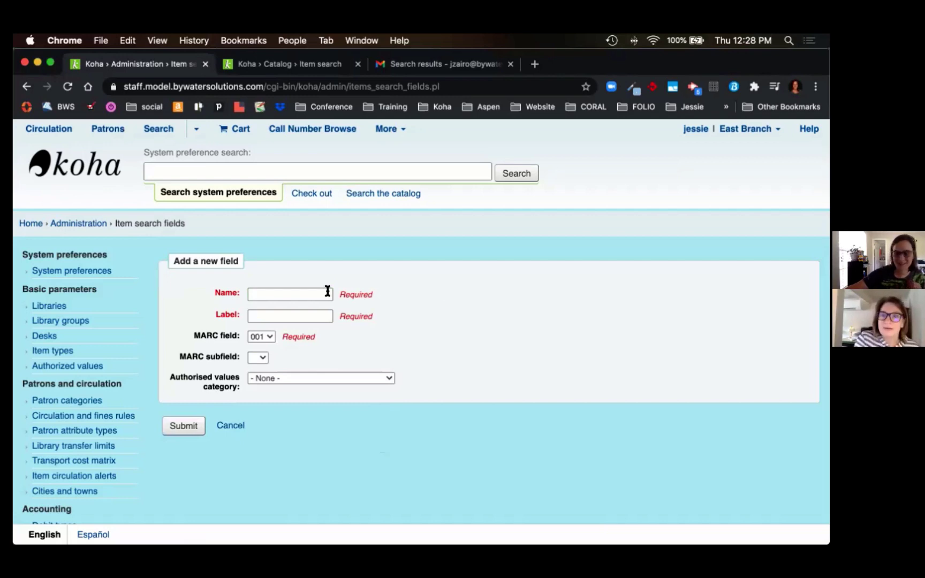
left_click(258, 292)
type("Che")
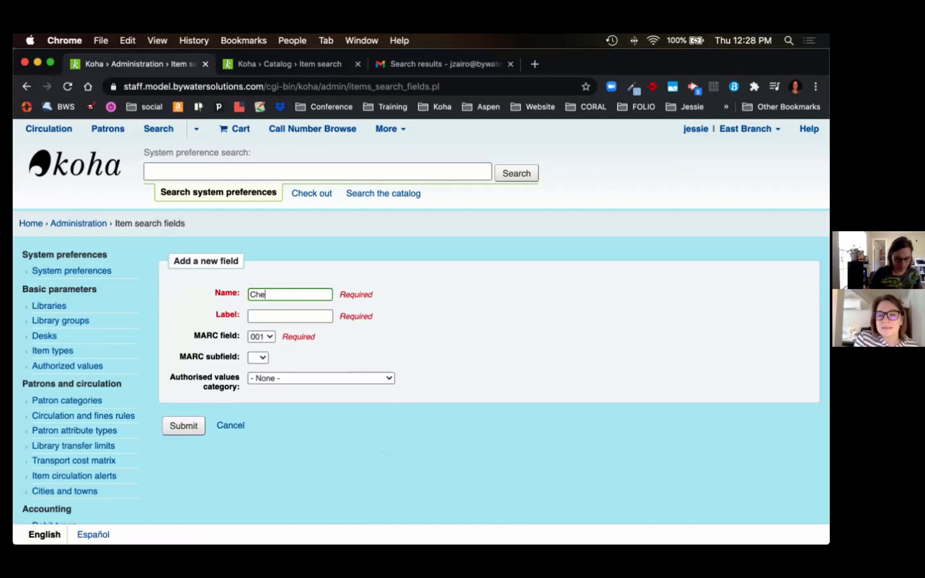
type("cked out")
key("BackSpace")
key("BackSpace")
key("BackSpace")
key("BackSpace")
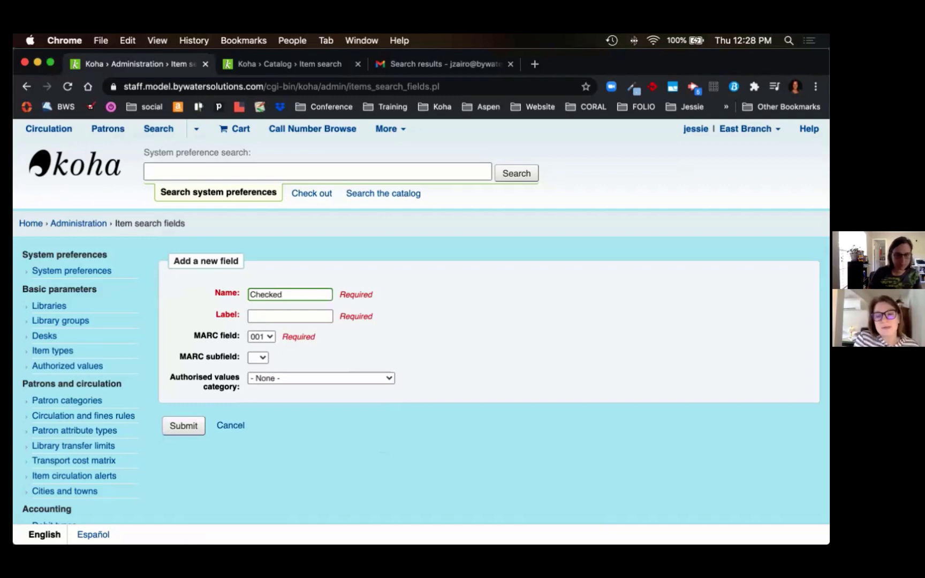
type("Out")
key("Tab")
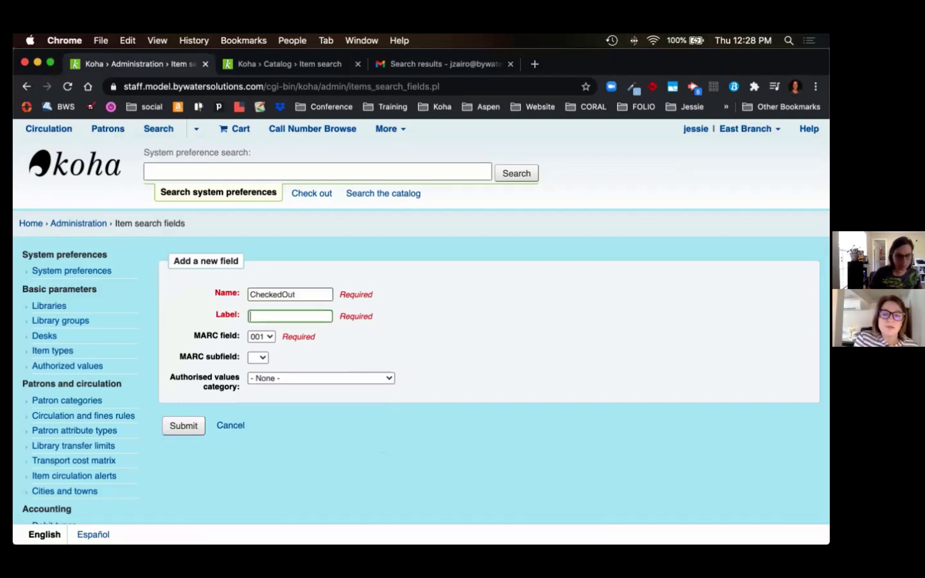
type("Checked")
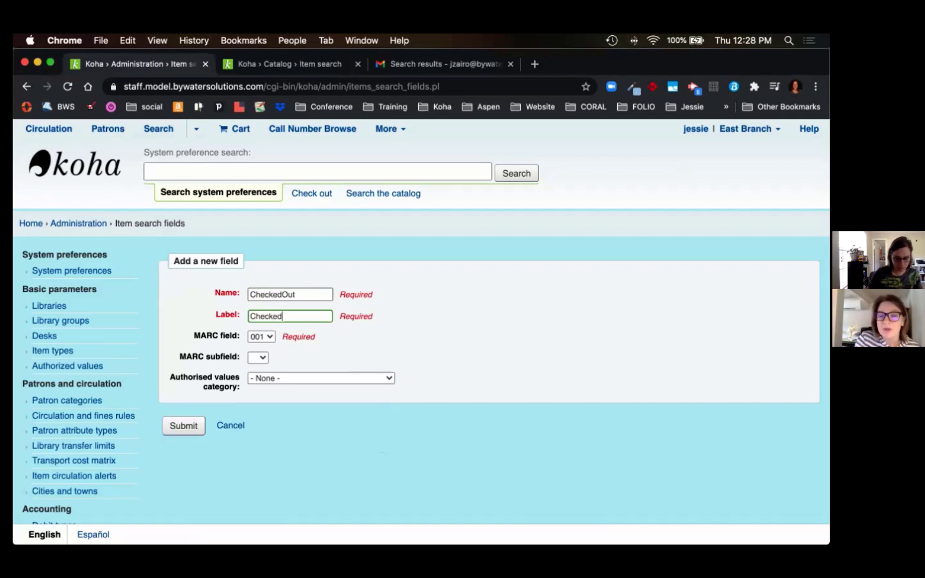
type("-Out Titles")
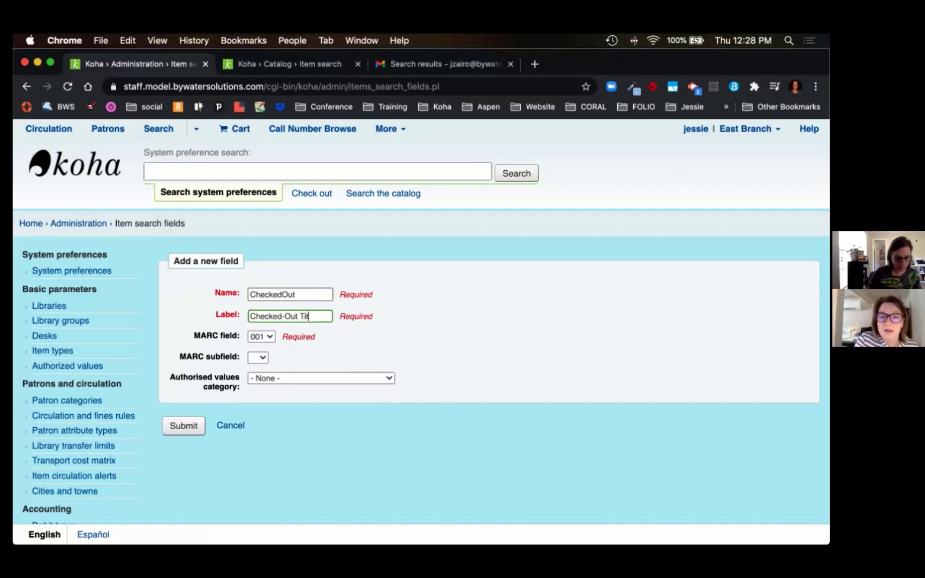
Step: Map the field to MARC 952 subfield q and submit it
left_click(261, 337)
scroll(261, 337, "down", 20)
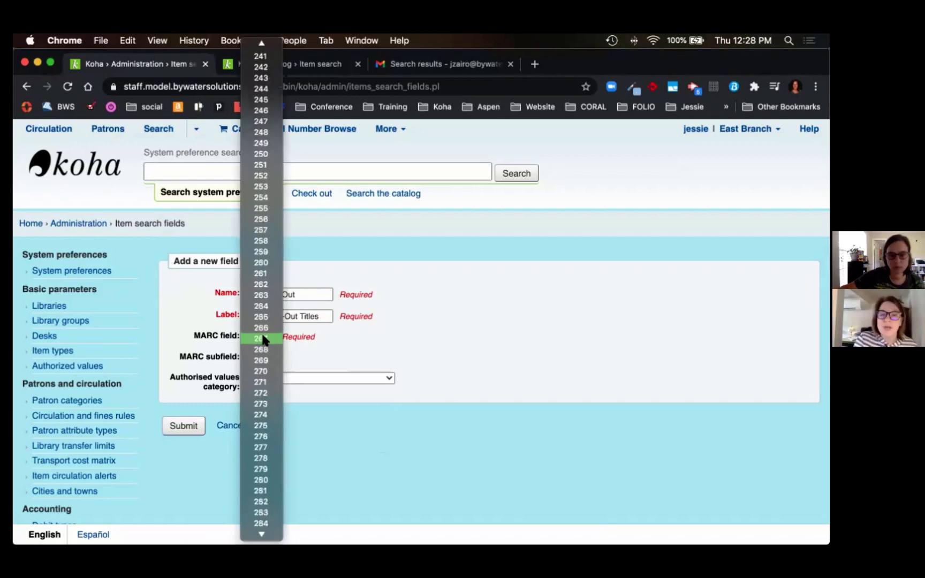
scroll(261, 331, "down", 20)
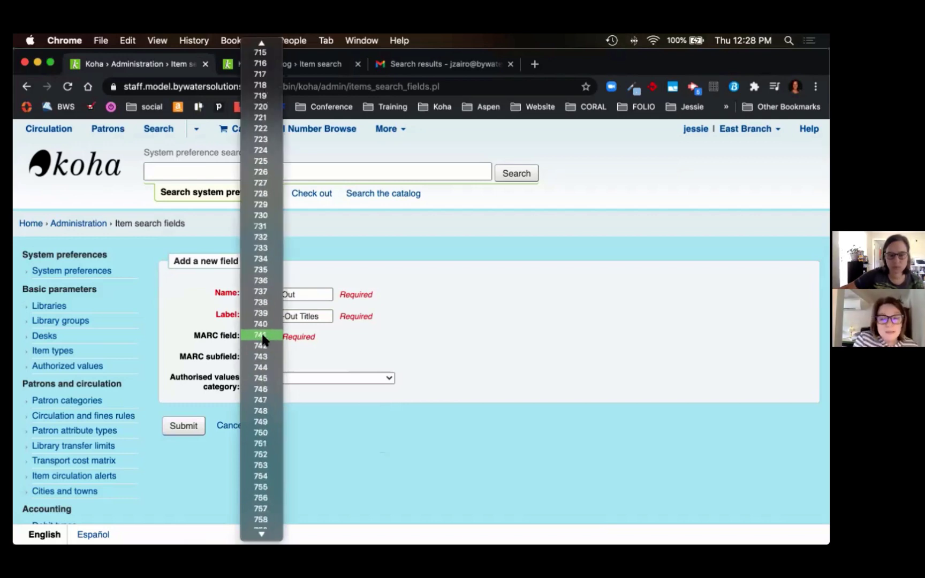
scroll(263, 338, "down", 4)
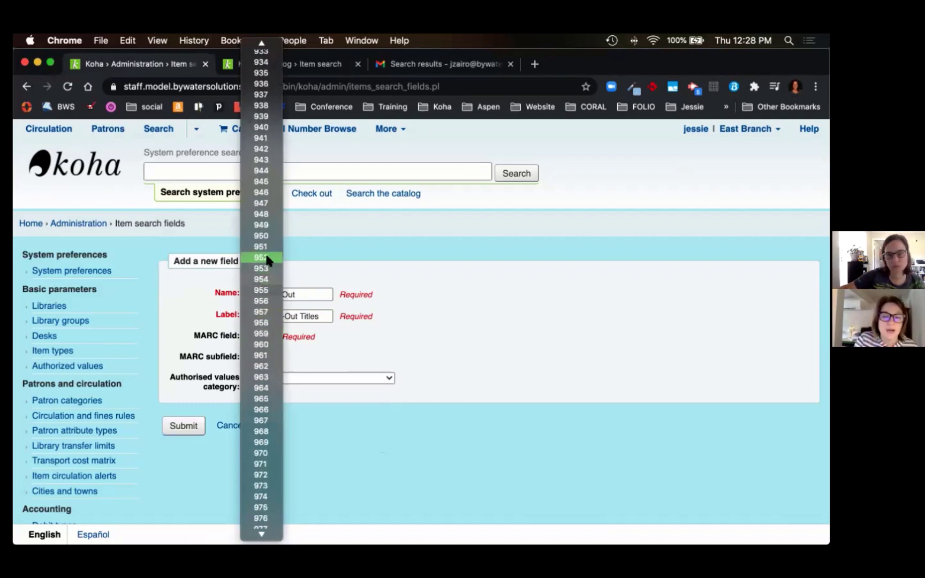
left_click(266, 257)
left_click(259, 355)
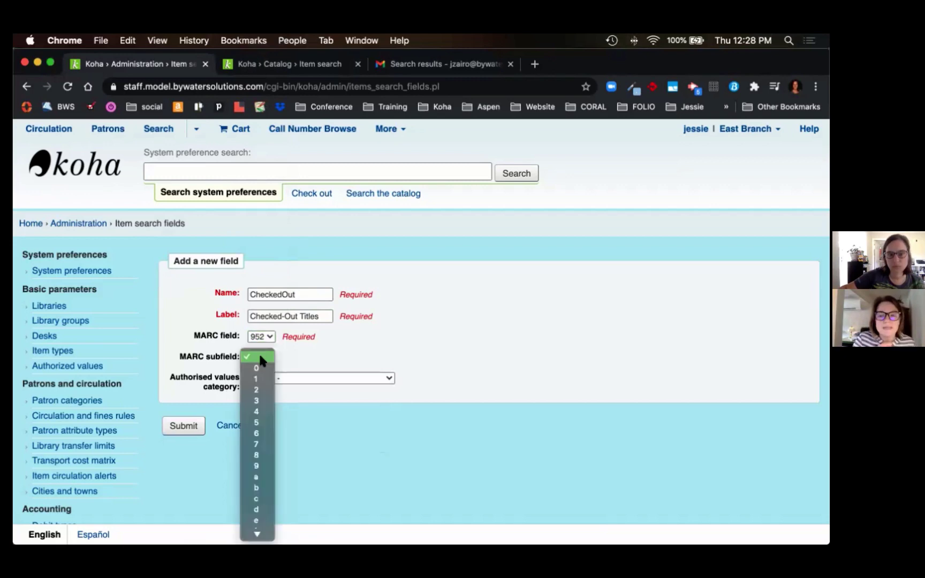
scroll(244, 454, "down", 5)
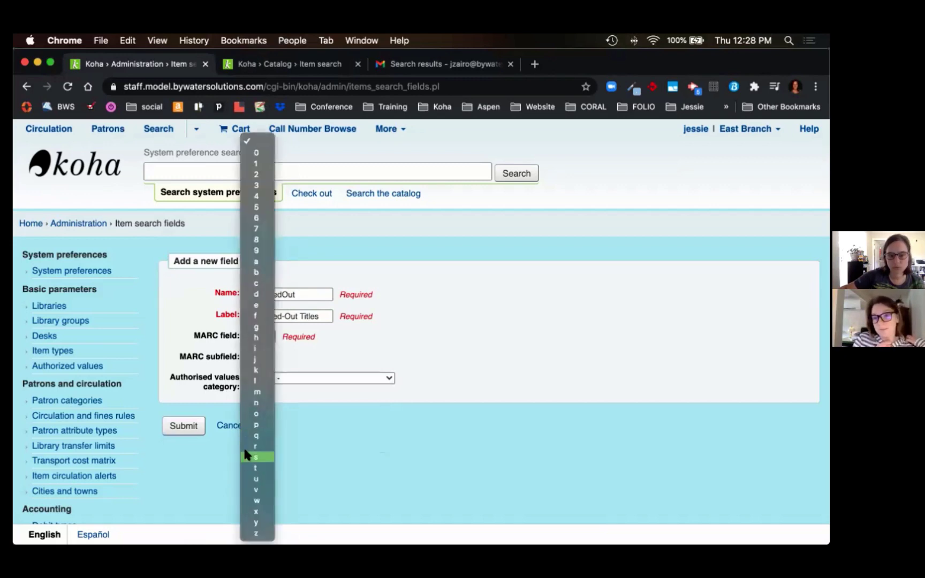
key("Escape")
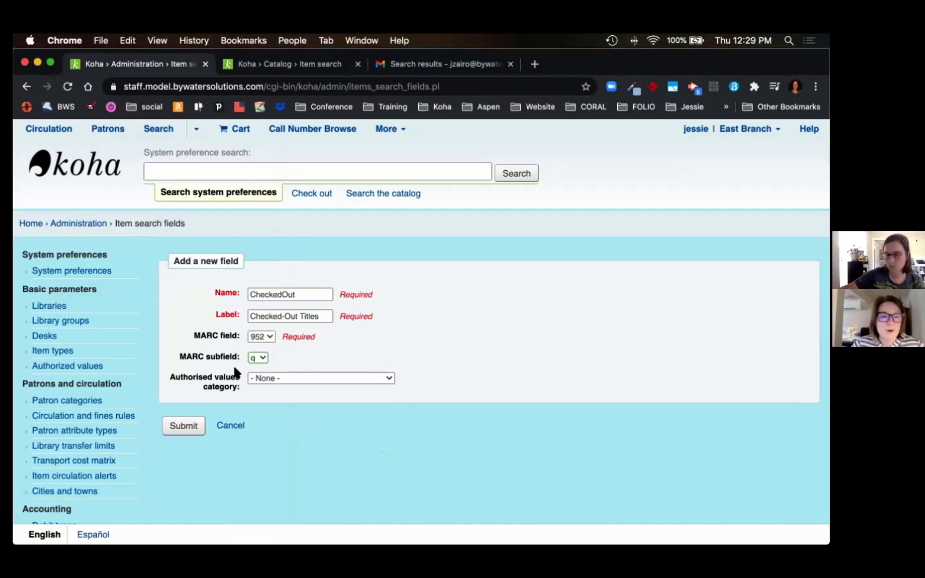
left_click(177, 427)
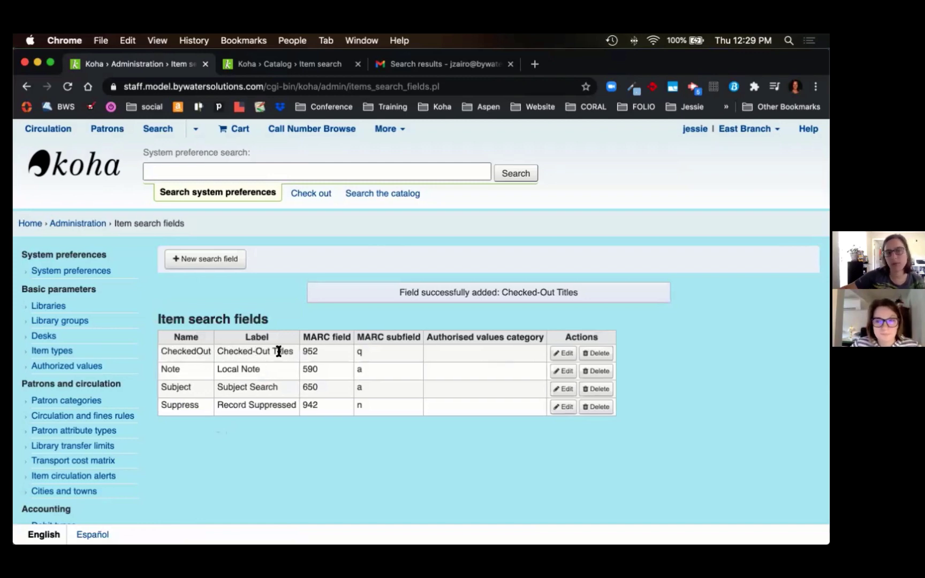
Step: In the Item search tab, search Subject Search (650$a) for 'love'
left_click(275, 66)
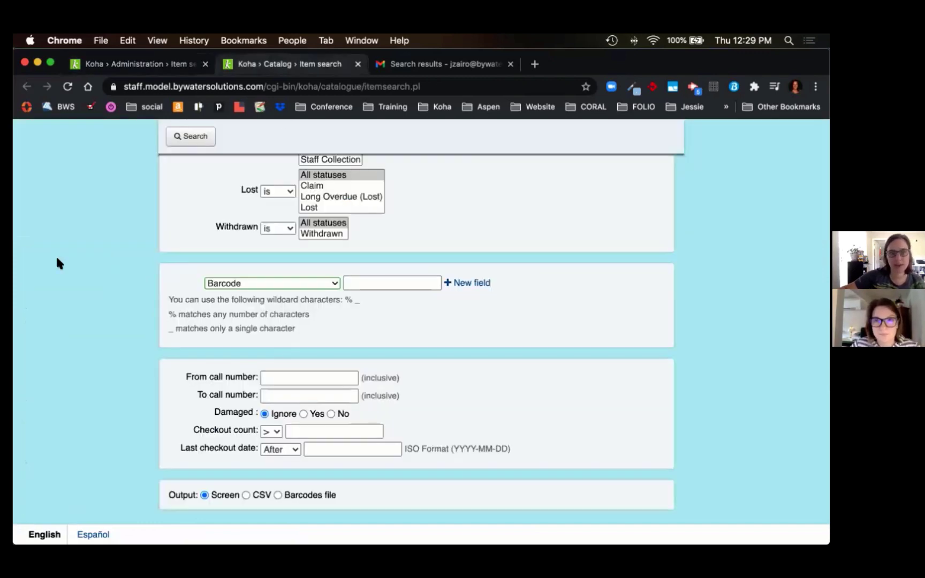
scroll(16, 261, "up", 10)
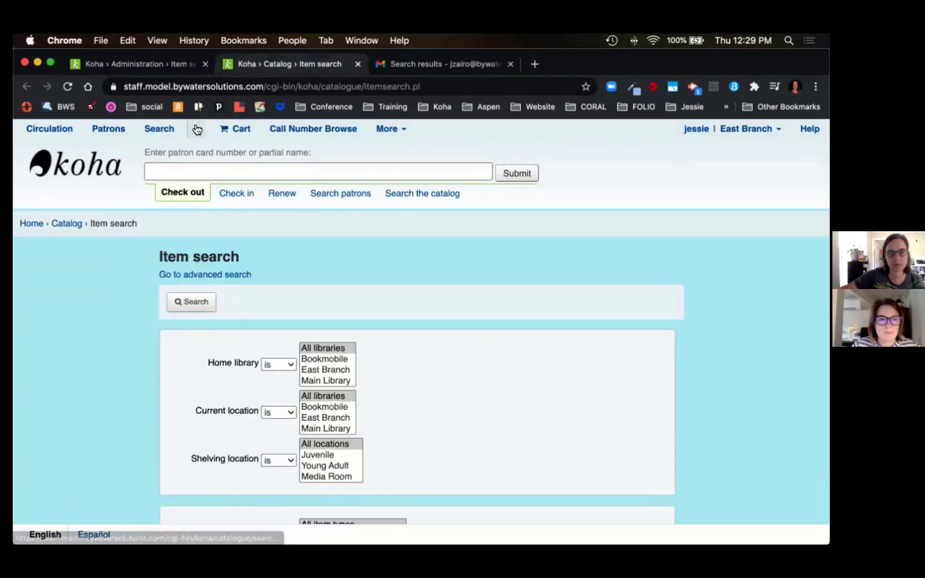
left_click(196, 129)
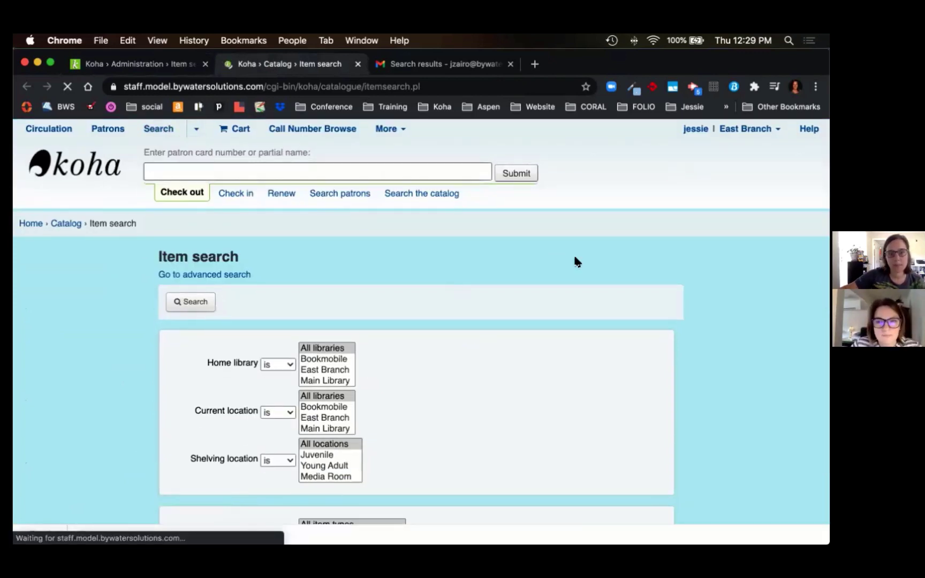
scroll(575, 258, "down", 3)
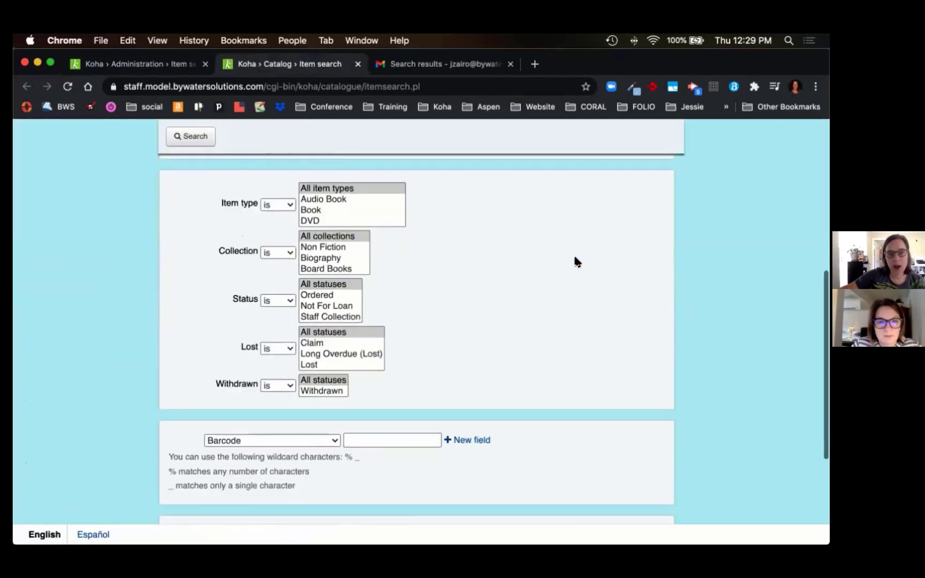
scroll(574, 258, "down", 2)
left_click(330, 332)
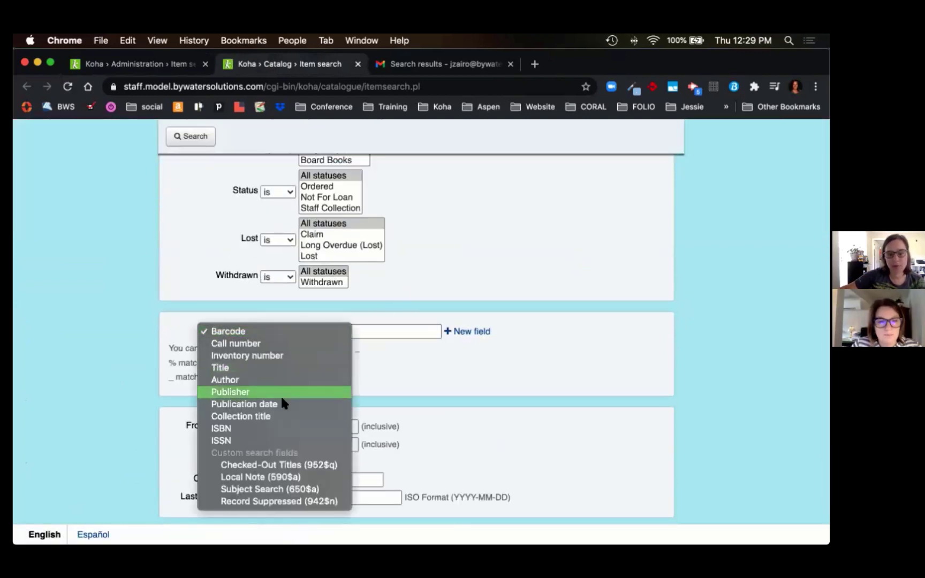
left_click(266, 491)
left_click(383, 332)
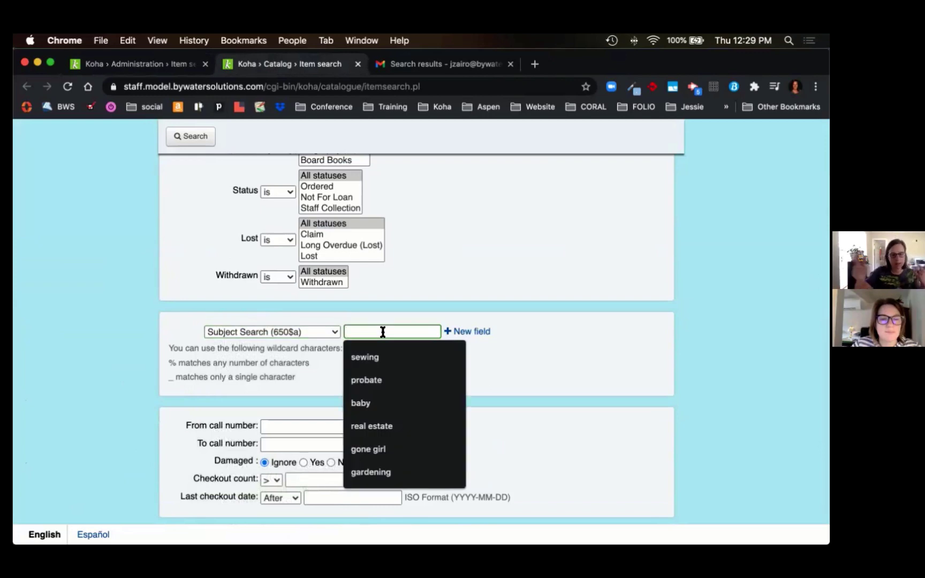
type("love")
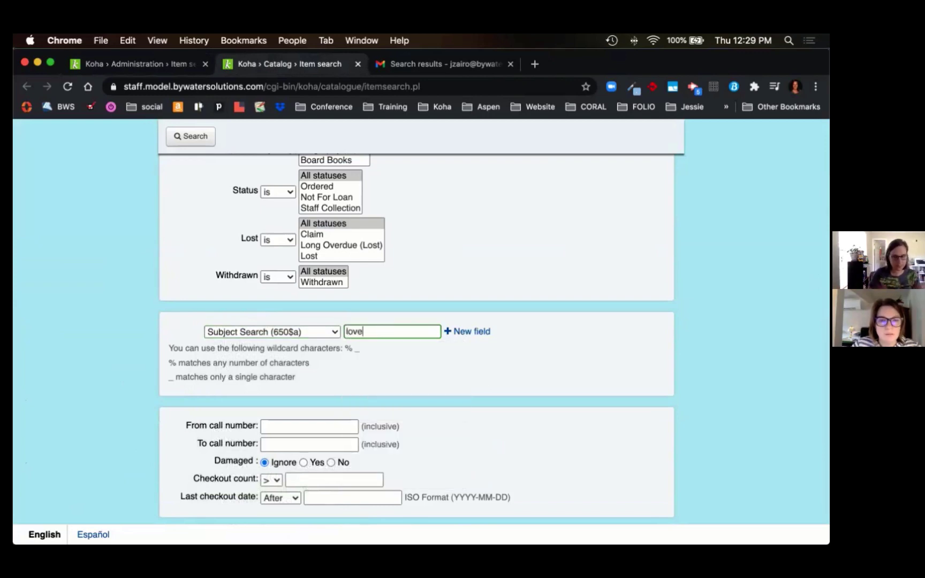
key("Return")
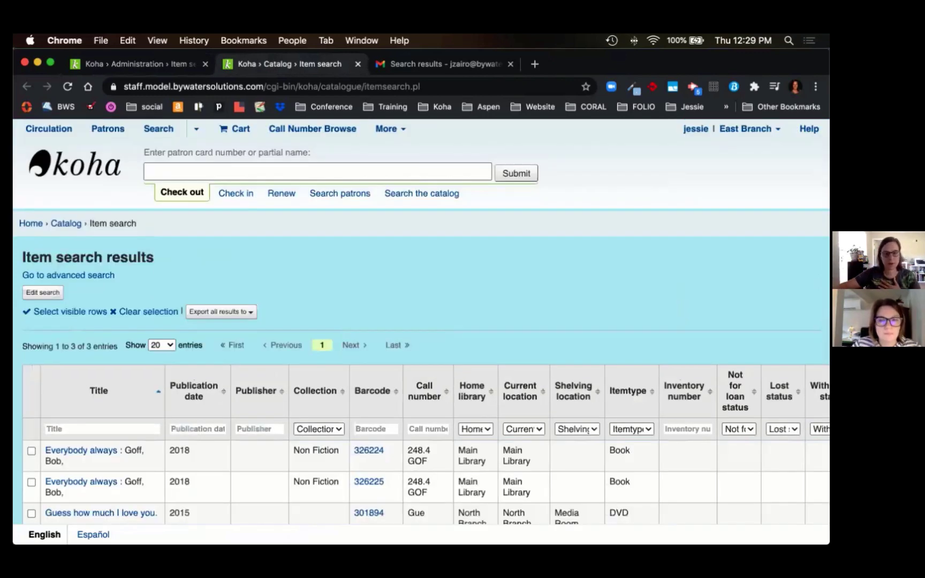
Step: Review the 3 matching items and reopen the search form for editing
scroll(422, 323, "down", 2)
scroll(422, 332, "down", 3)
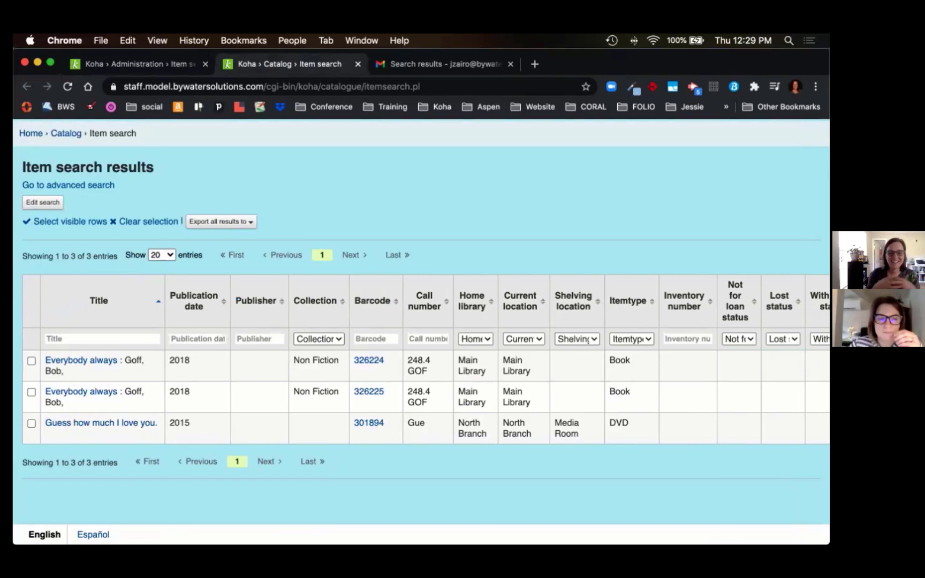
left_click(48, 202)
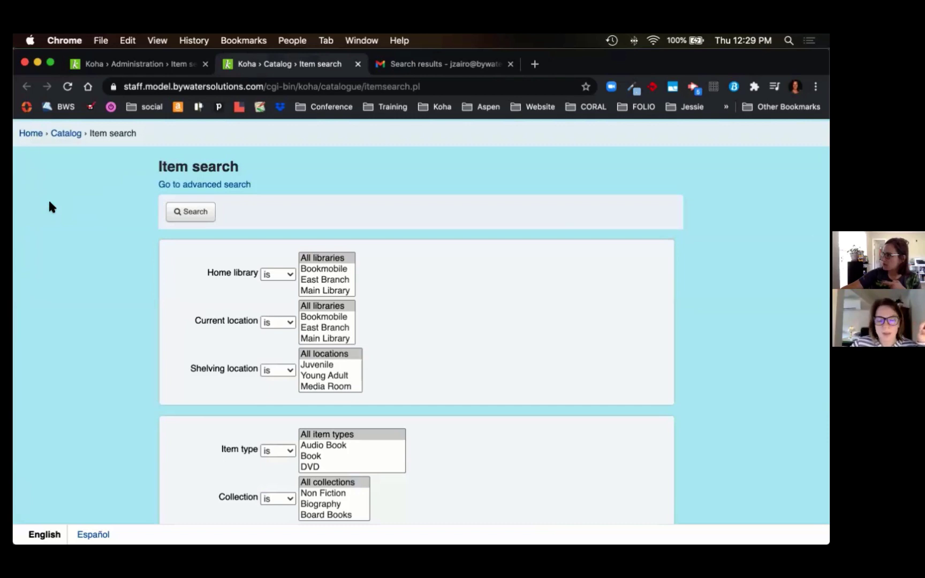
scroll(201, 222, "down", 4)
Step: Replace 'love' with 1 under Record Suppressed (942$n) and search, listing 7 items
scroll(201, 220, "down", 15)
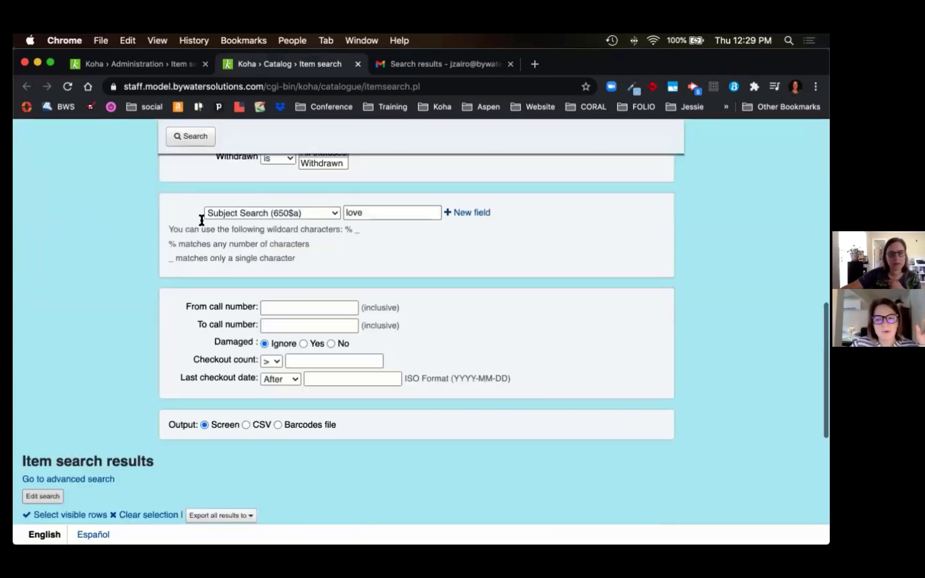
left_click(239, 206)
left_click(252, 219)
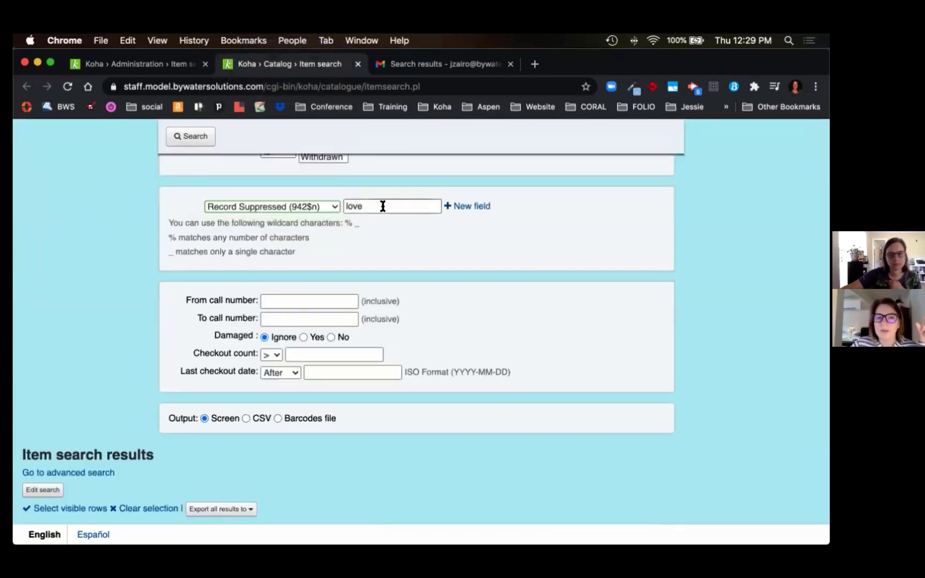
double_click(382, 206)
key("BackSpace")
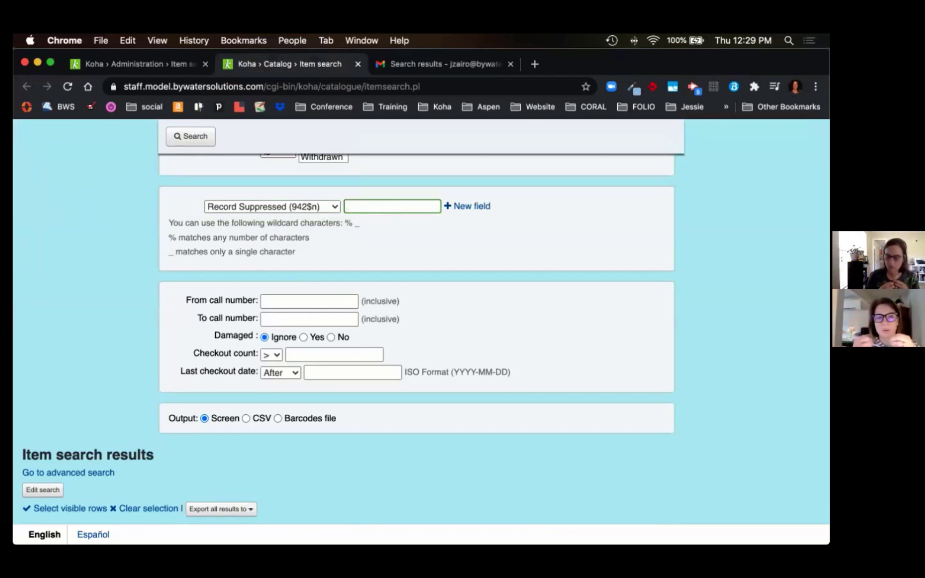
type("1")
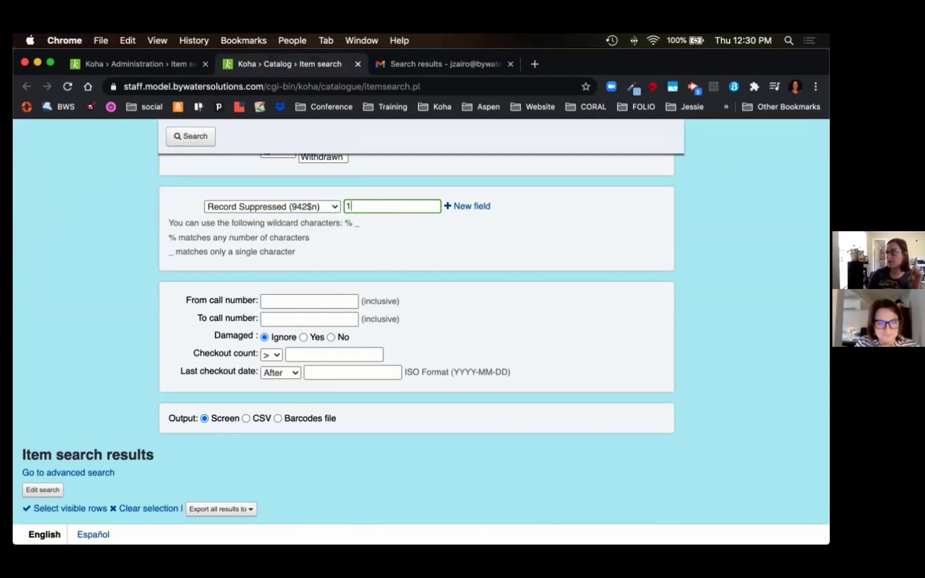
key("Return")
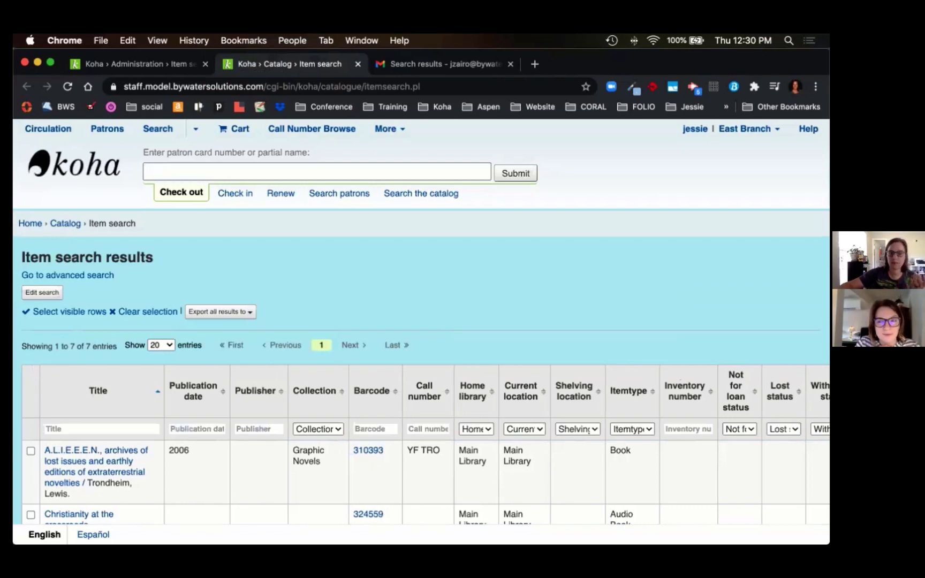
scroll(314, 153, "down", 5)
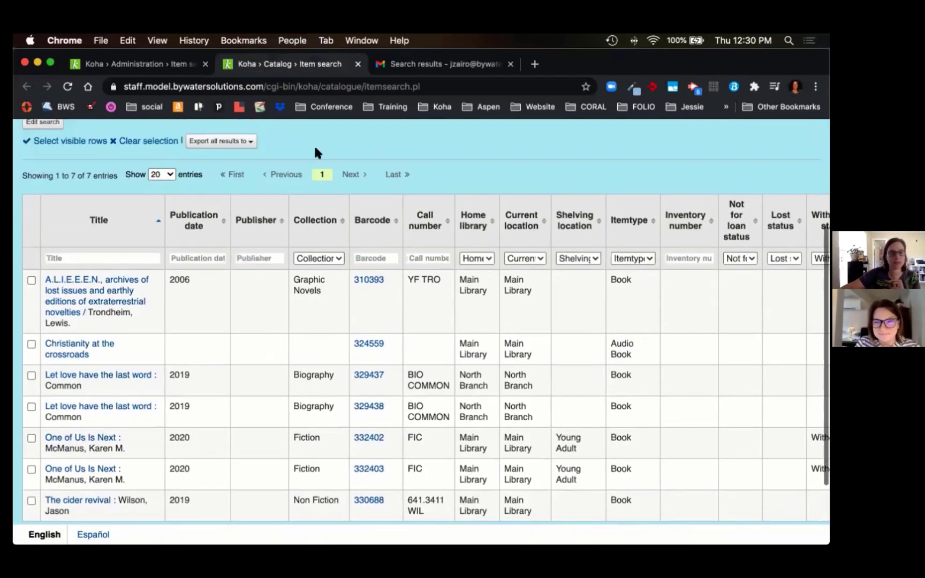
scroll(313, 144, "up", 5)
Step: Run a fresh item search with Checked-Out Titles (952$q) set to the wildcard %
left_click(196, 129)
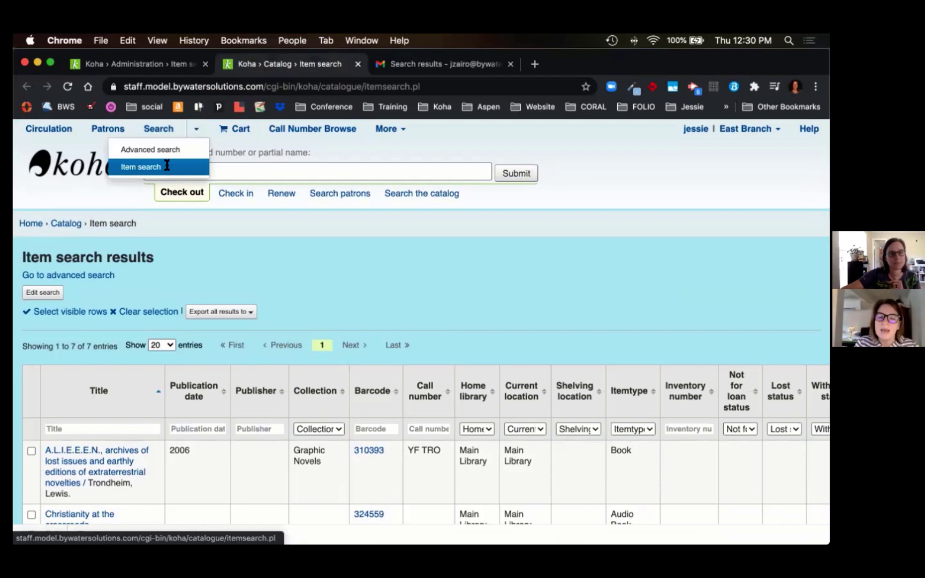
left_click(167, 166)
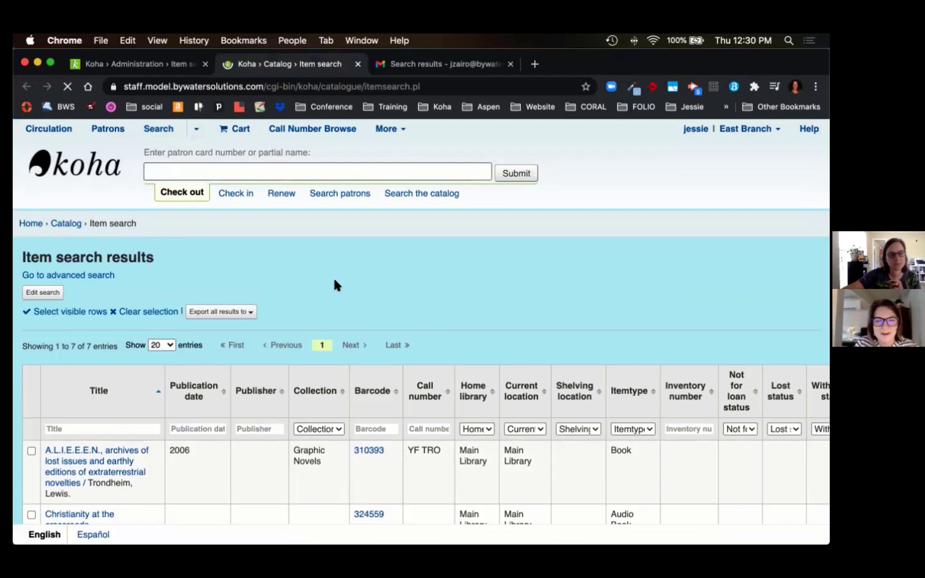
scroll(334, 284, "down", 10)
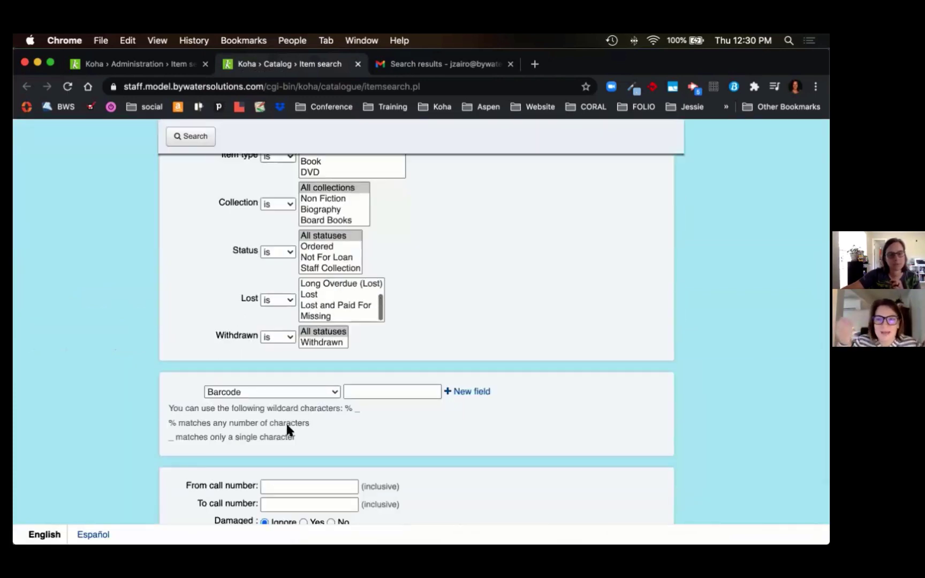
left_click(332, 391)
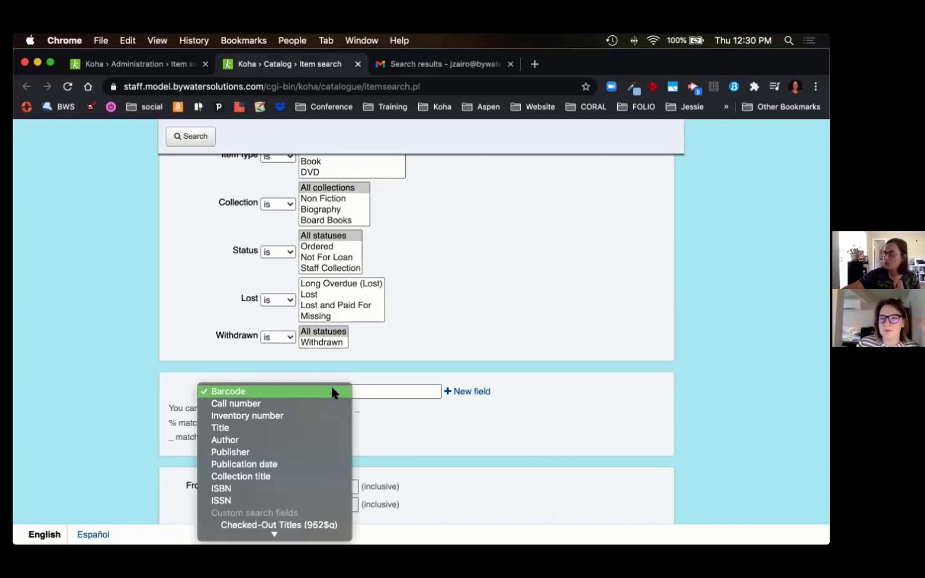
scroll(311, 413, "down", 2)
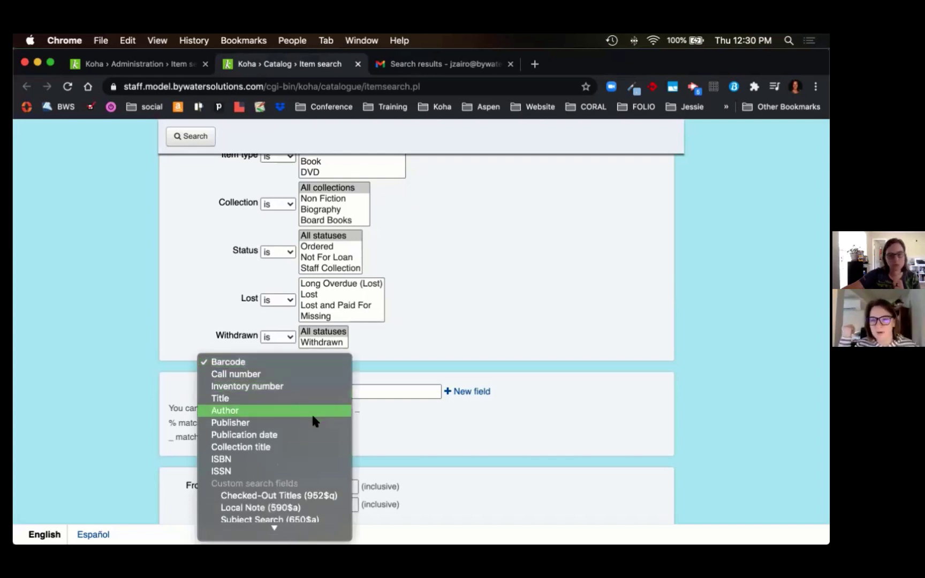
left_click(312, 495)
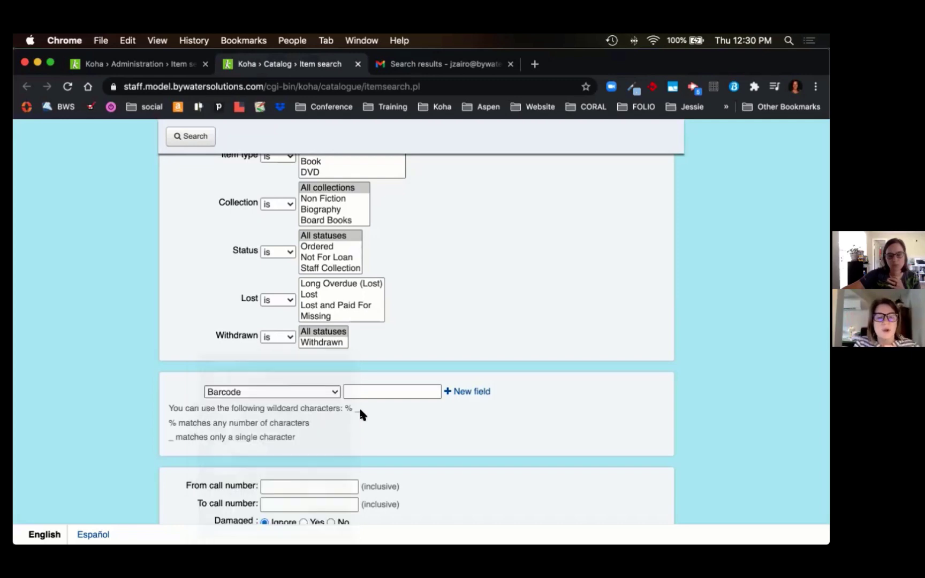
left_click(366, 392)
left_click(385, 415)
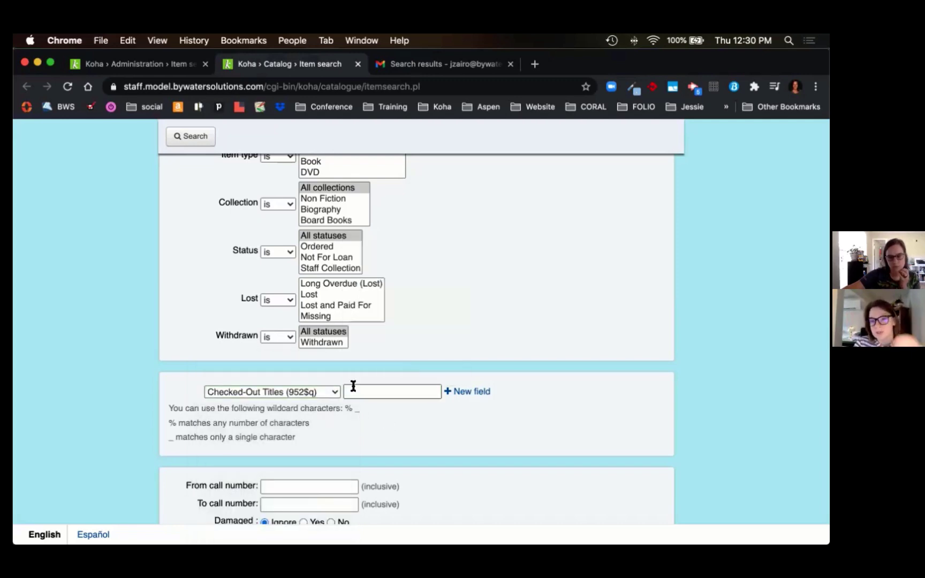
left_click(357, 391)
type("%")
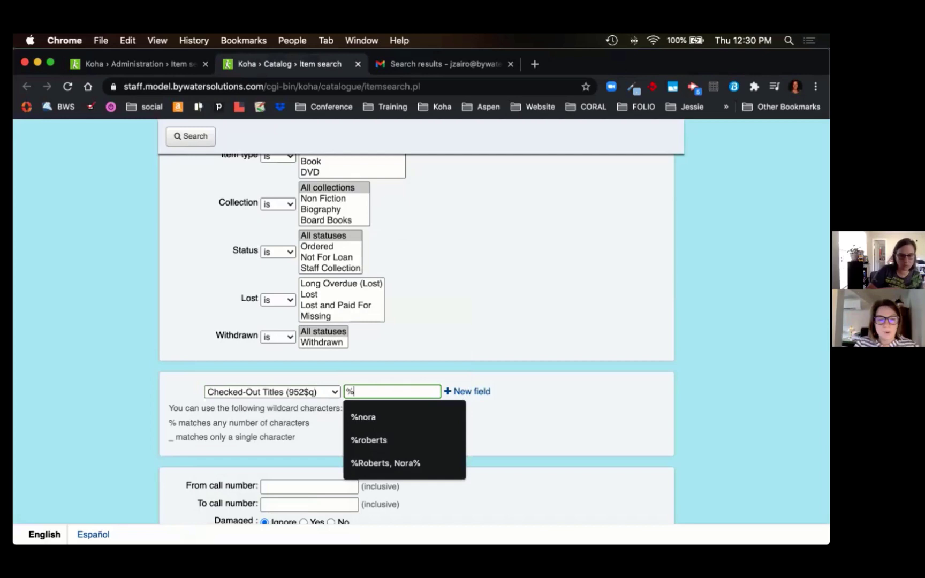
left_click(433, 343)
scroll(429, 409, "down", 2)
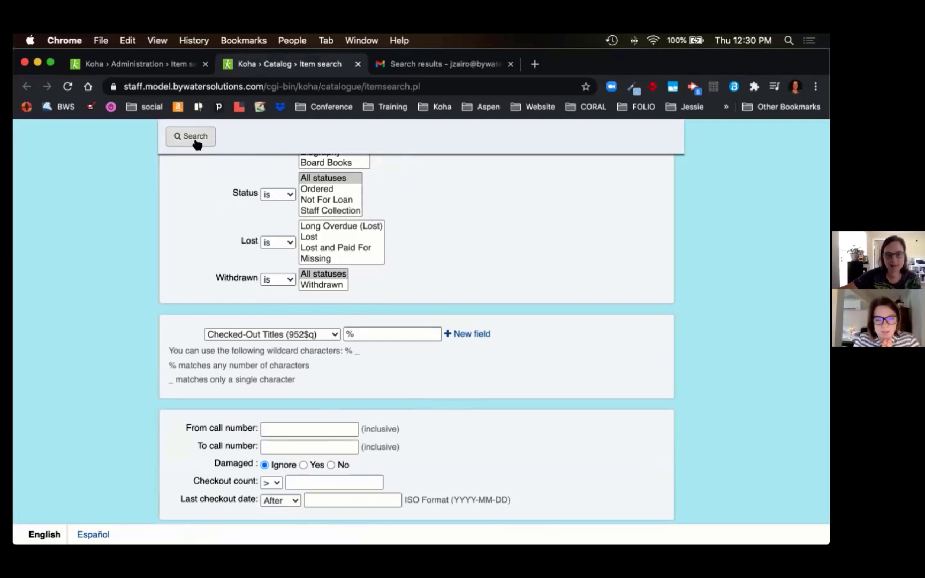
left_click(195, 140)
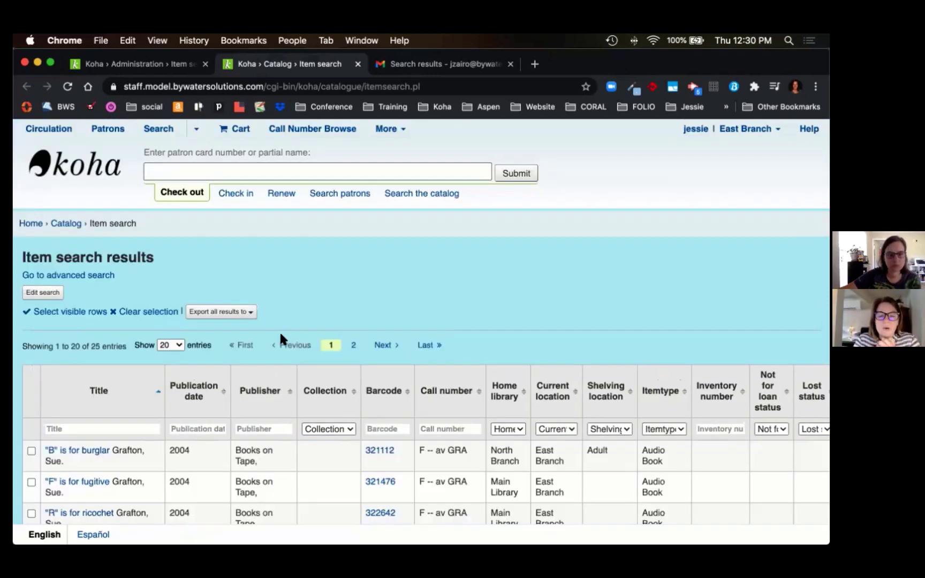
Step: Scroll through the 25 results to review each item's checkout count
scroll(281, 335, "down", 5)
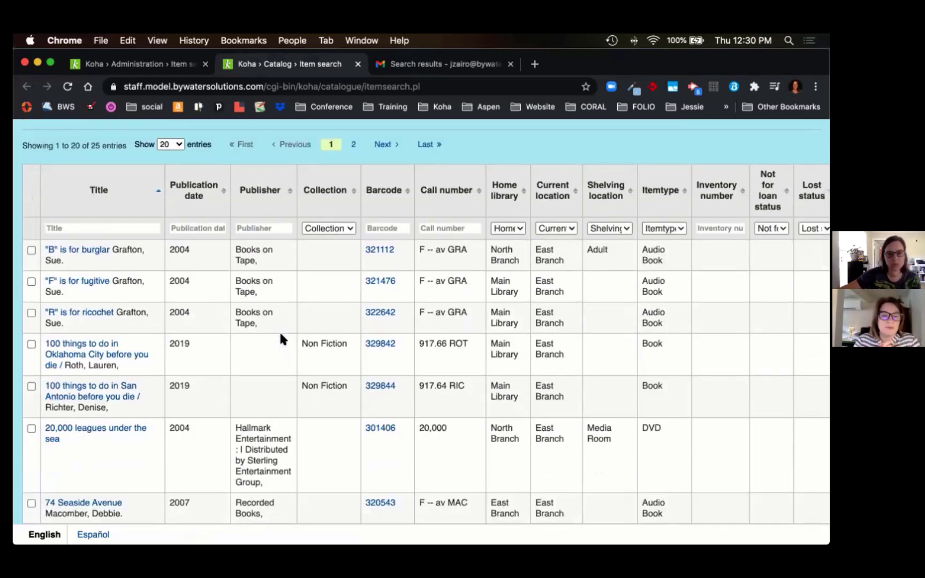
scroll(281, 334, "down", 2)
scroll(281, 338, "down", 5)
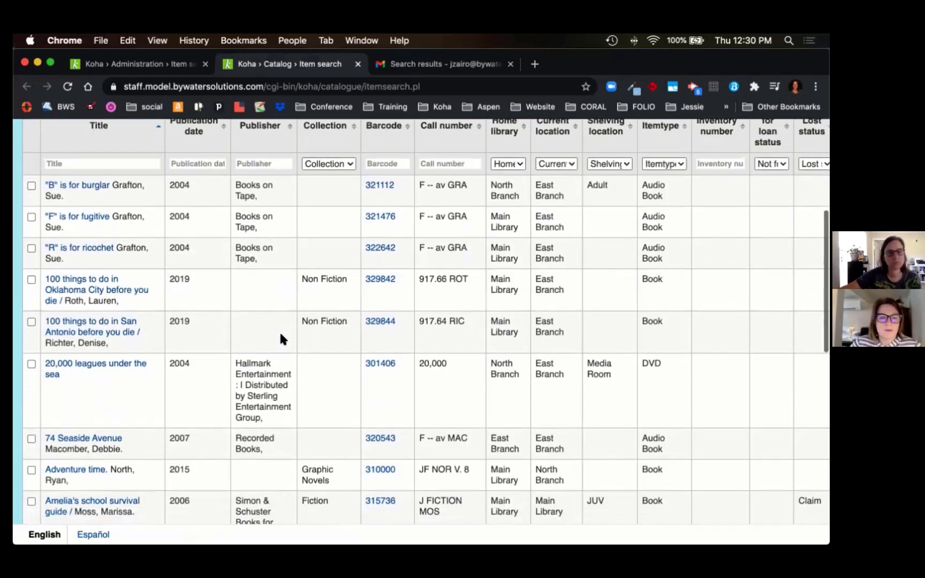
scroll(280, 339, "down", 7)
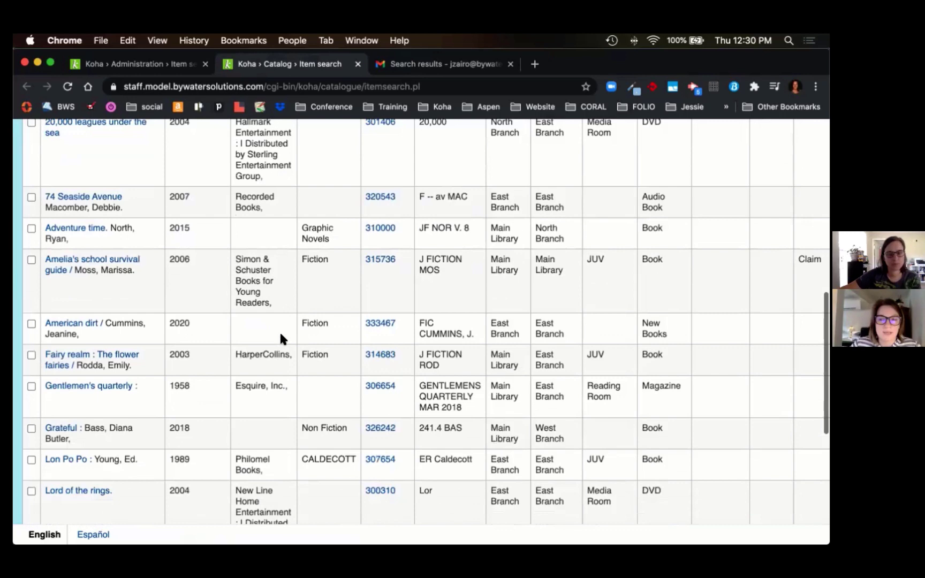
scroll(280, 330, "up", 10)
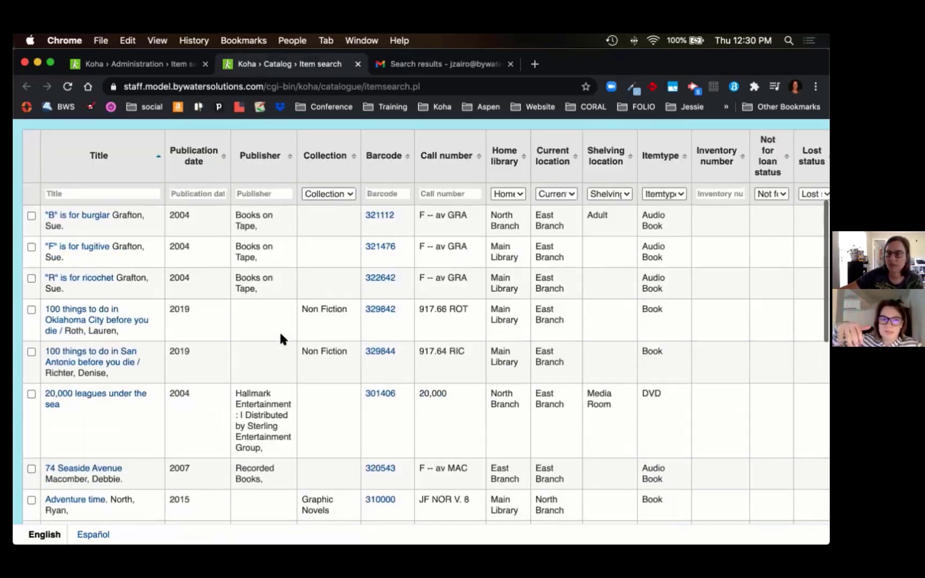
scroll(280, 331, "right", 5)
scroll(281, 336, "left", 5)
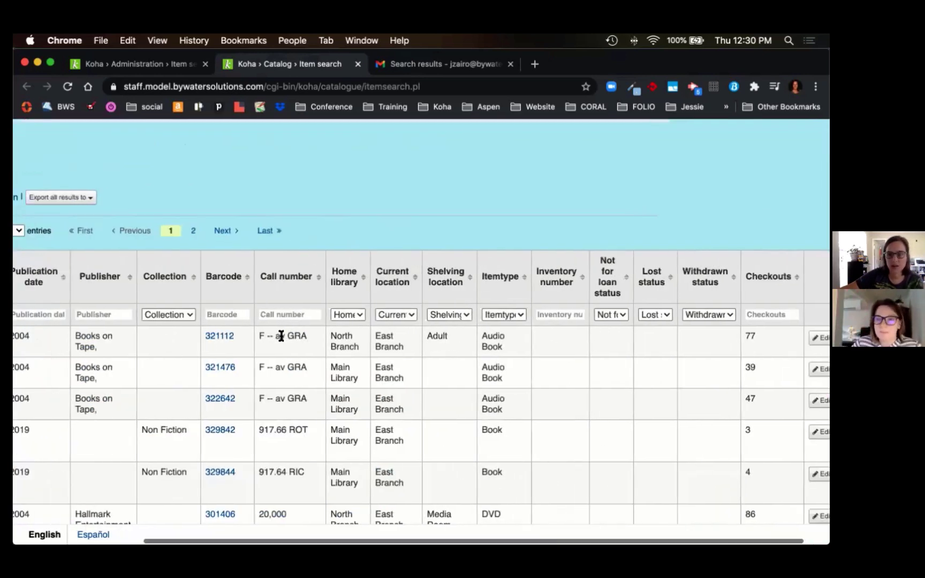
scroll(281, 335, "down", 3)
scroll(280, 335, "down", 2)
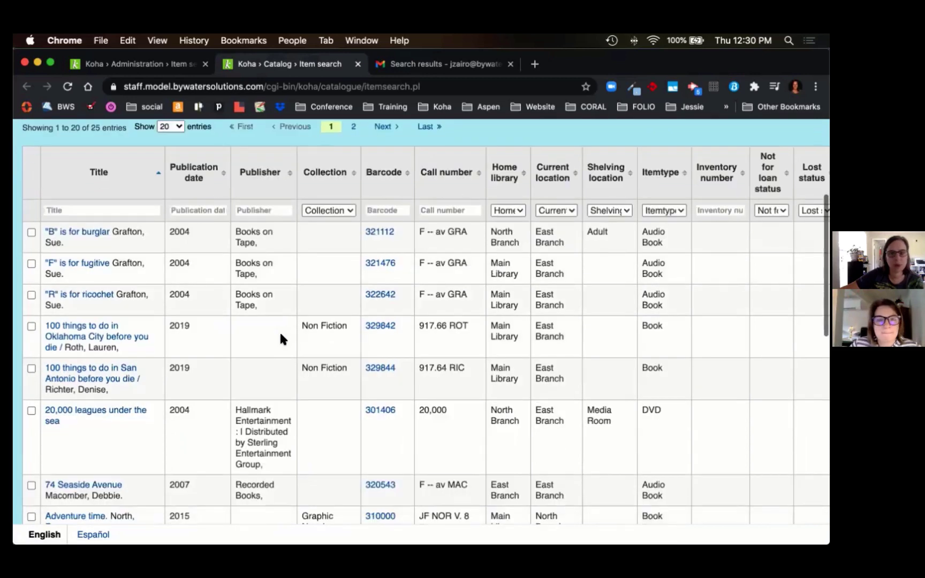
scroll(281, 335, "up", 2)
scroll(279, 331, "up", 5)
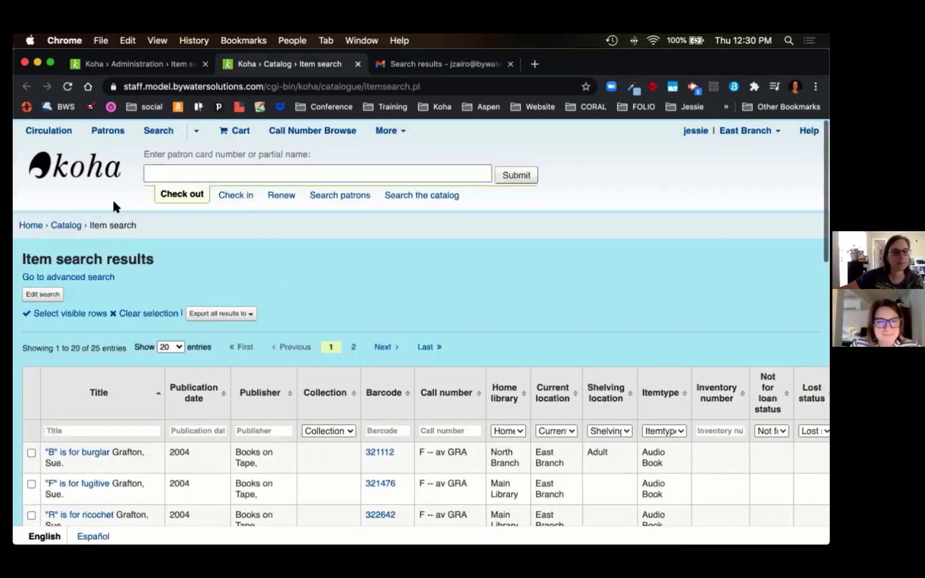
Step: Start a fresh item search with the search field set to Author
left_click(192, 133)
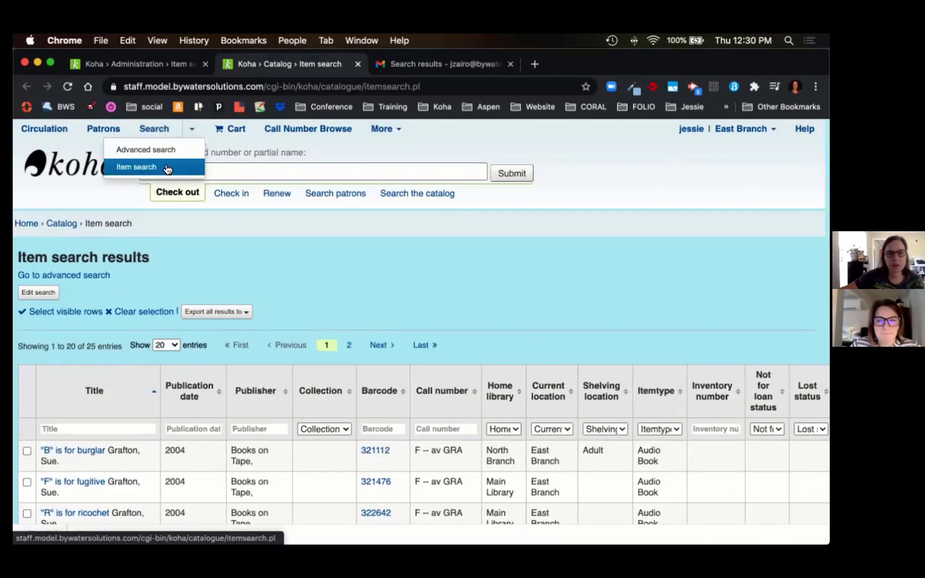
left_click(160, 167)
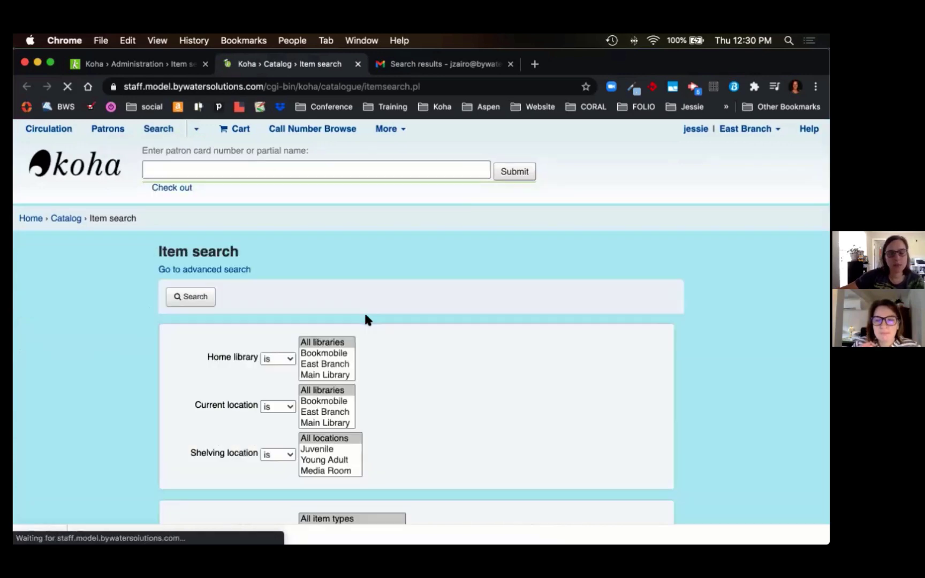
scroll(366, 318, "down", 7)
scroll(365, 320, "down", 2)
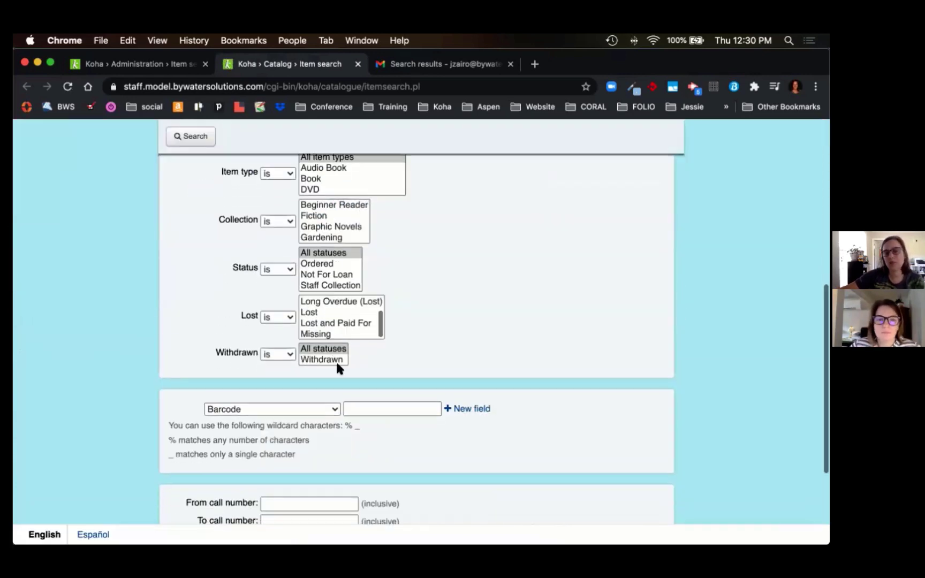
left_click(330, 410)
scroll(296, 449, "down", 2)
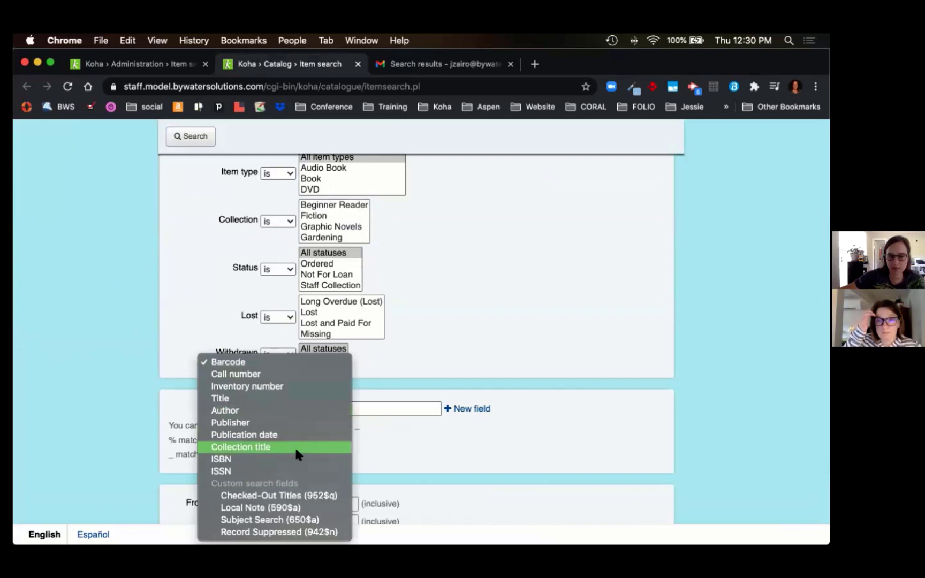
left_click(228, 410)
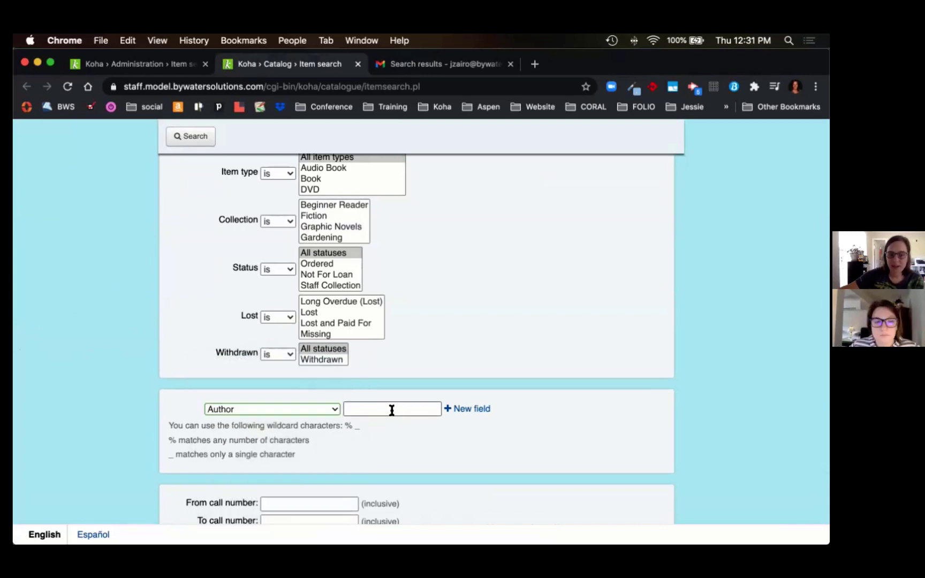
Step: Search the author pattern %Roberts, Nora%, returning 20 Nora Roberts items
left_click(392, 410)
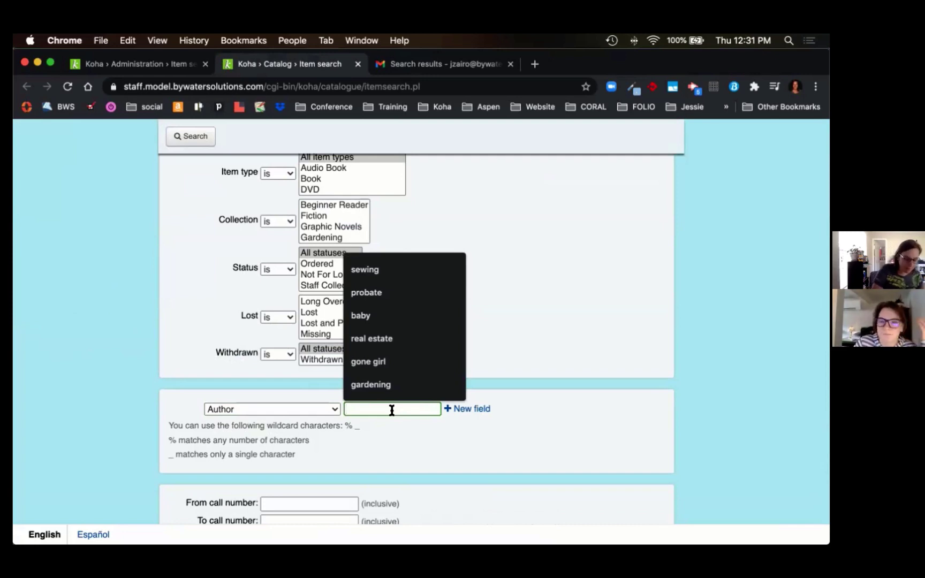
type("%")
scroll(391, 410, "down", 1)
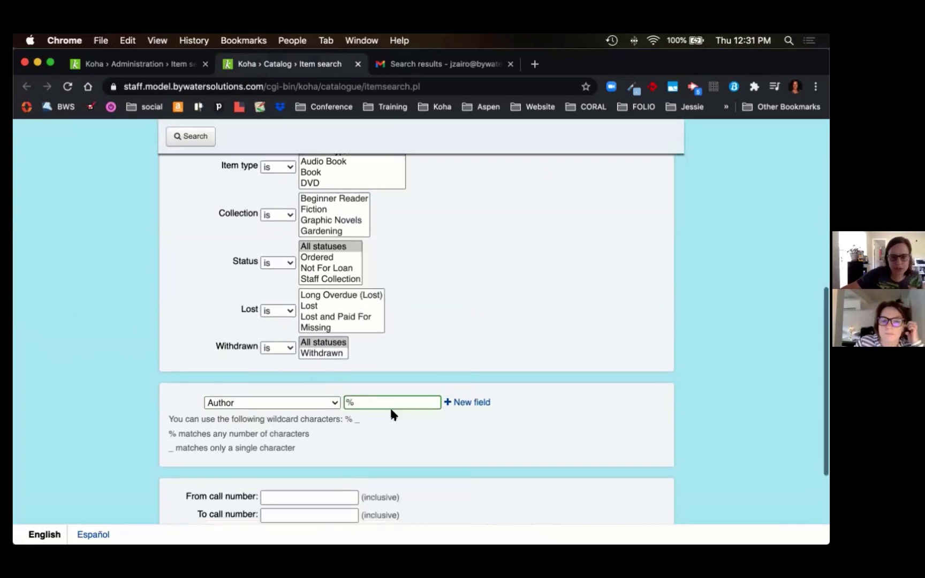
type("Robe")
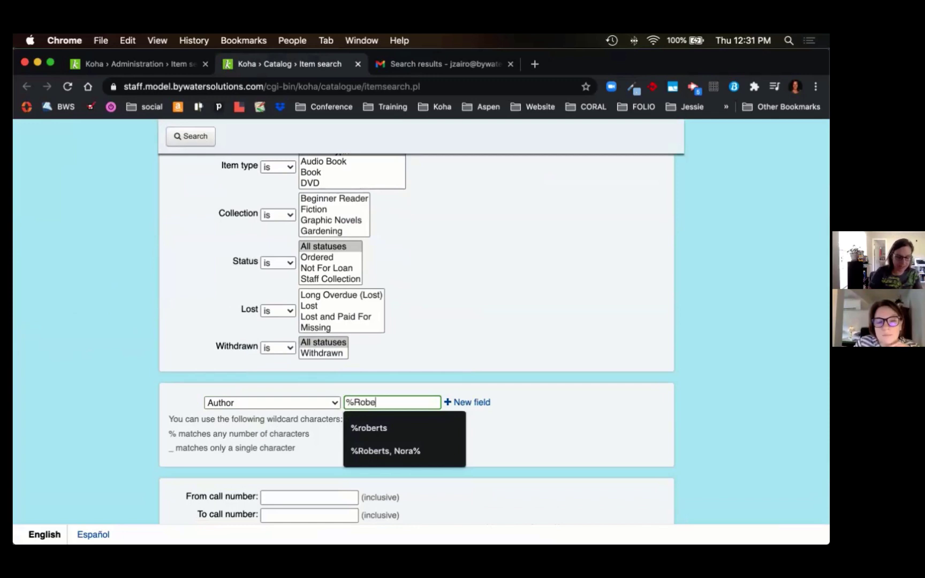
type("rts, Nora")
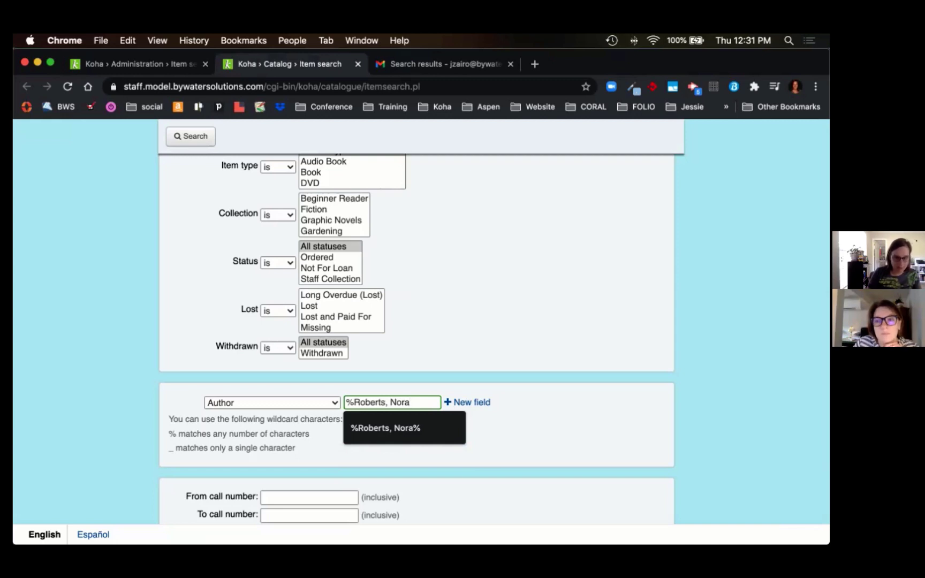
type("%")
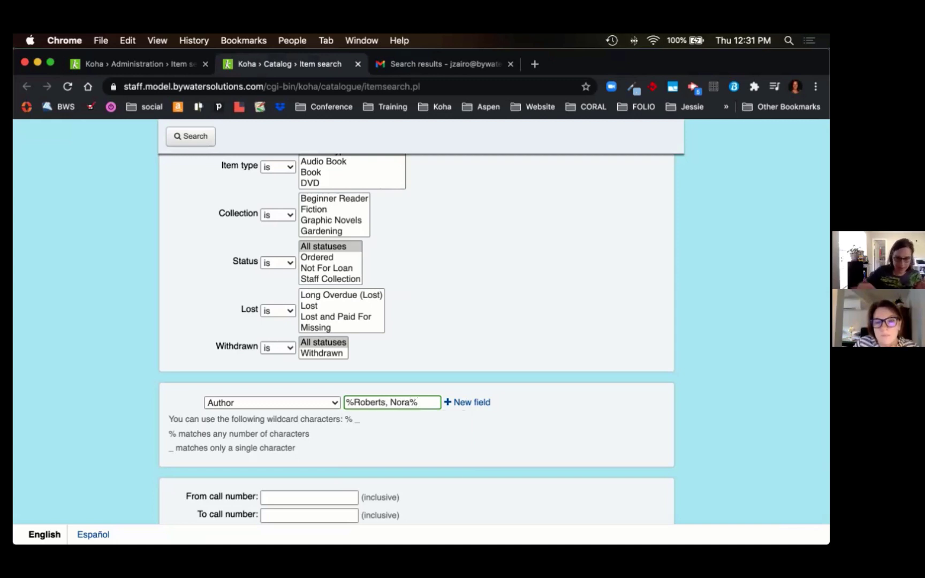
left_click(191, 137)
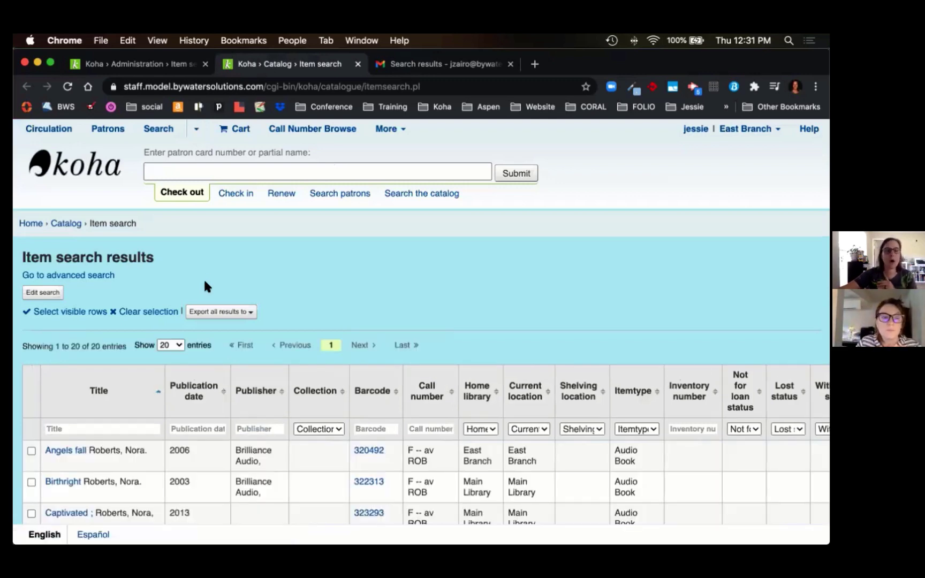
scroll(206, 284, "down", 3)
scroll(206, 285, "down", 5)
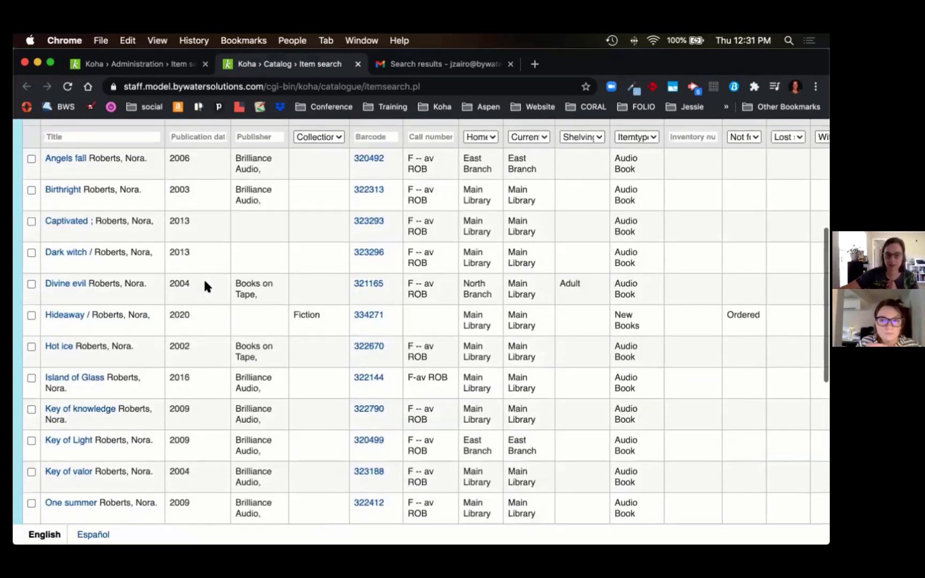
scroll(204, 285, "down", 5)
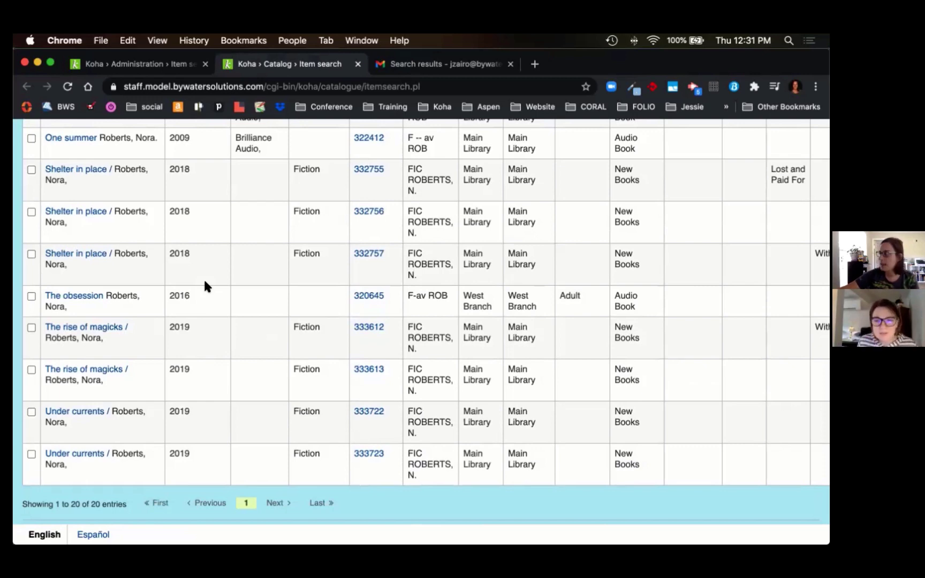
scroll(206, 282, "down", 2)
scroll(205, 282, "up", 2)
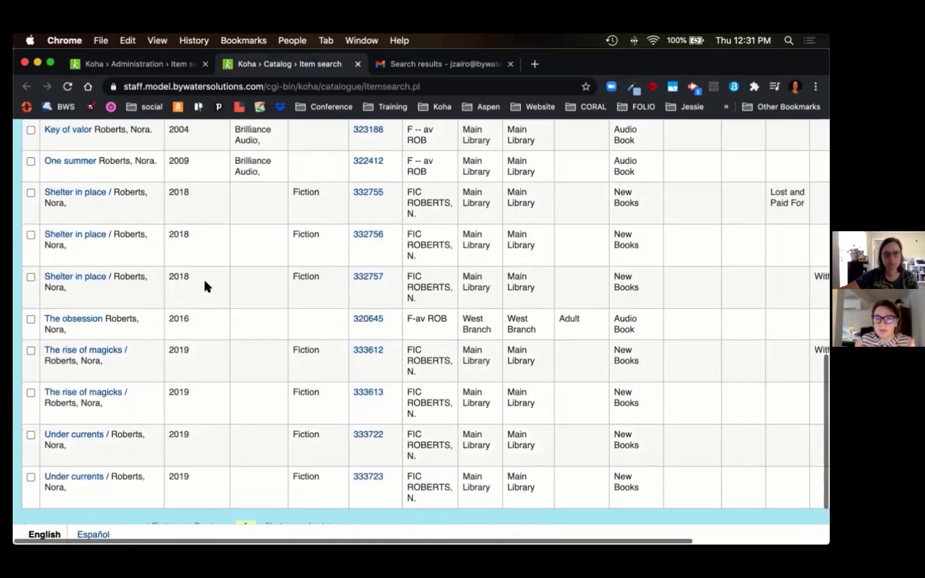
scroll(205, 282, "up", 1)
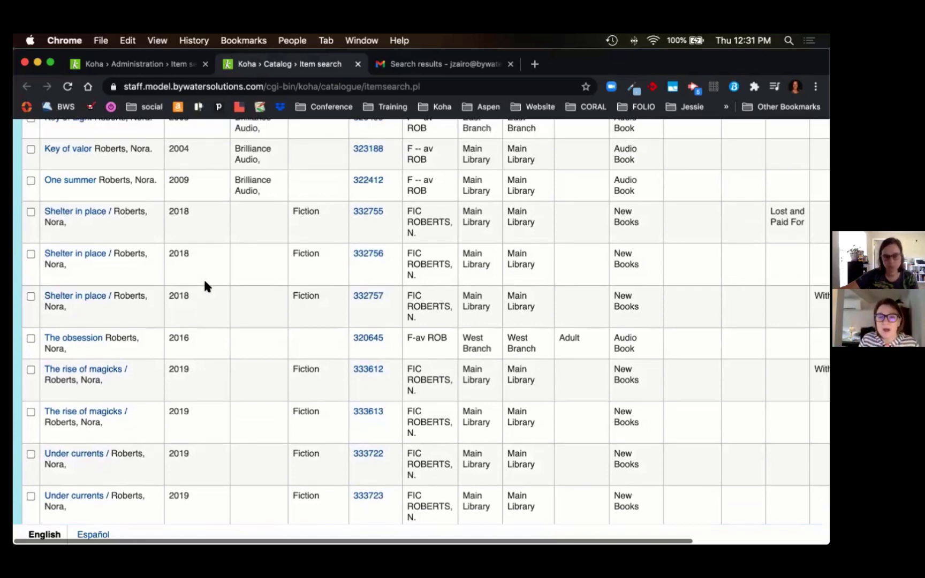
scroll(205, 283, "up", 10)
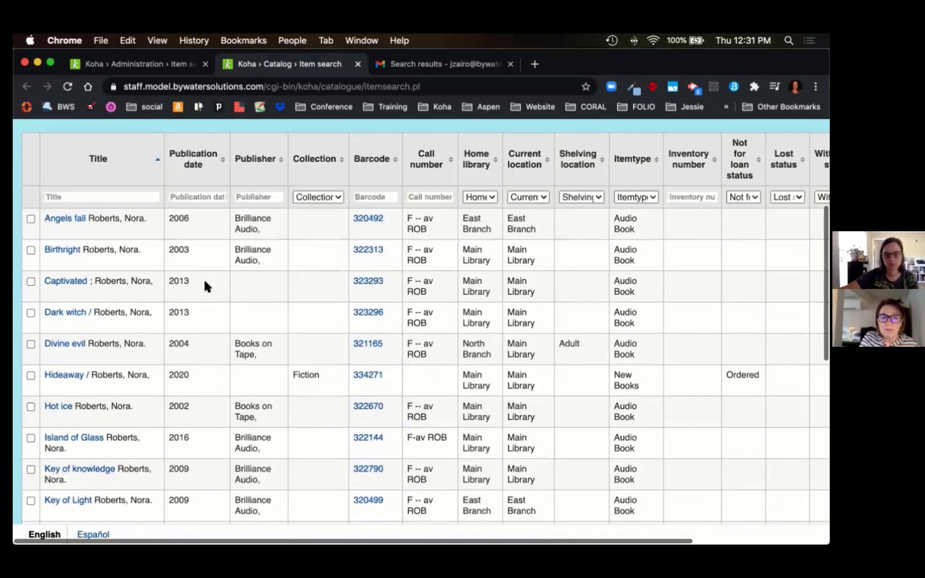
scroll(204, 282, "up", 3)
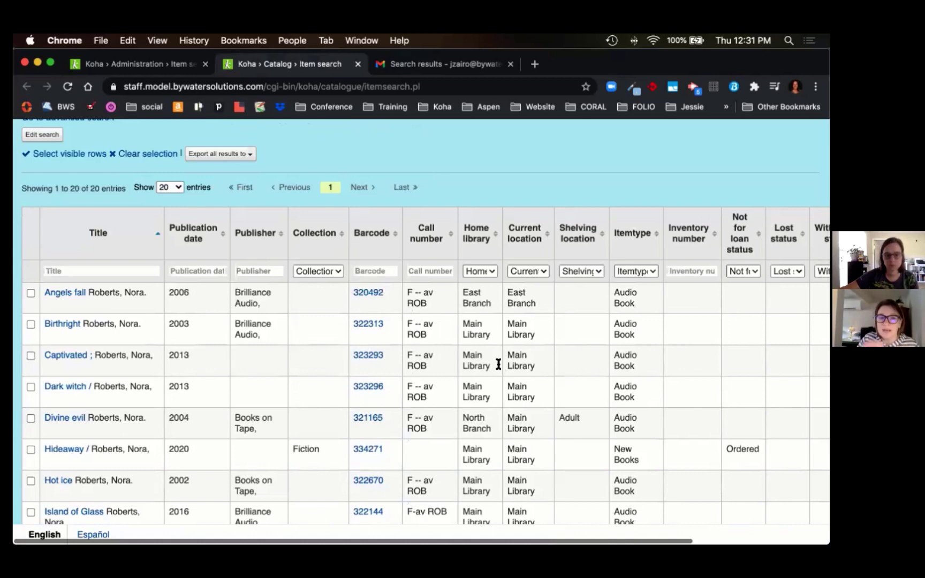